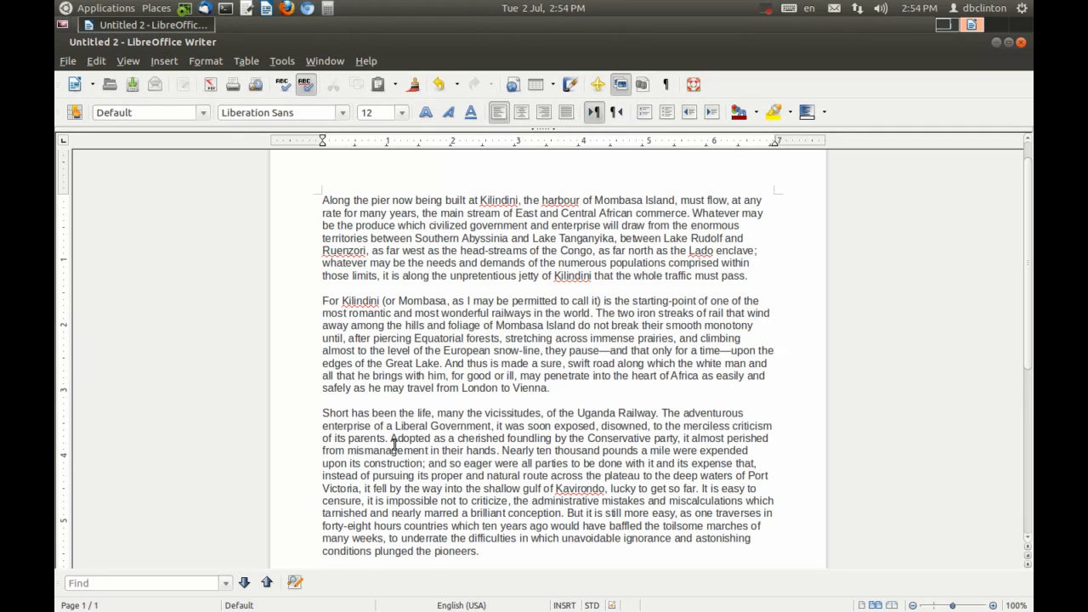
# Show the Styles and Formatting window, try docking and undocking it, and leave it docked beside the document.
pyautogui.press('F11')
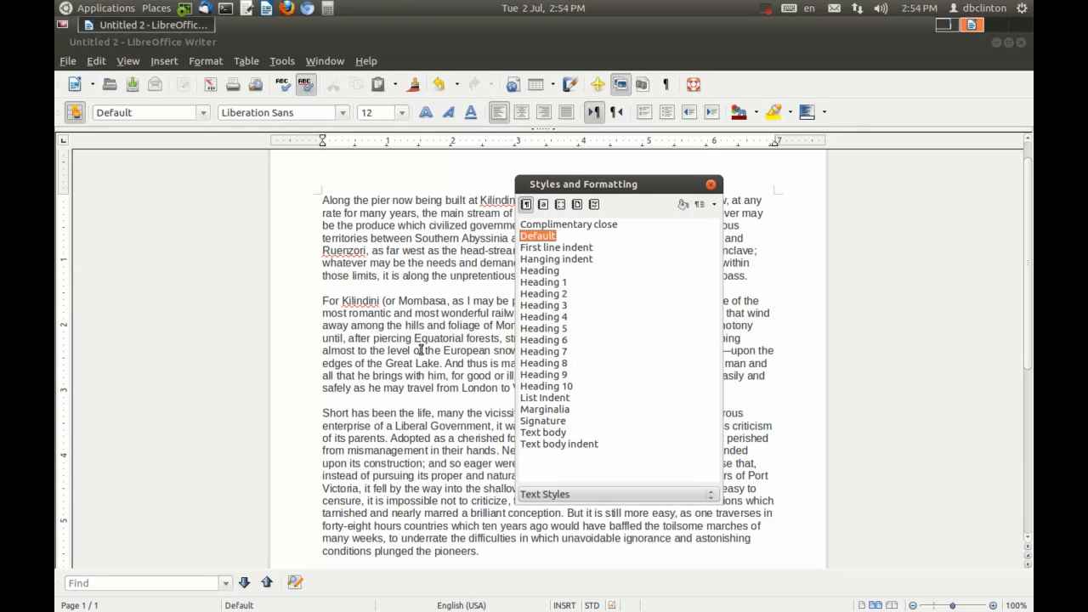
pyautogui.moveTo(599, 187); pyautogui.dragTo(1080, 188)
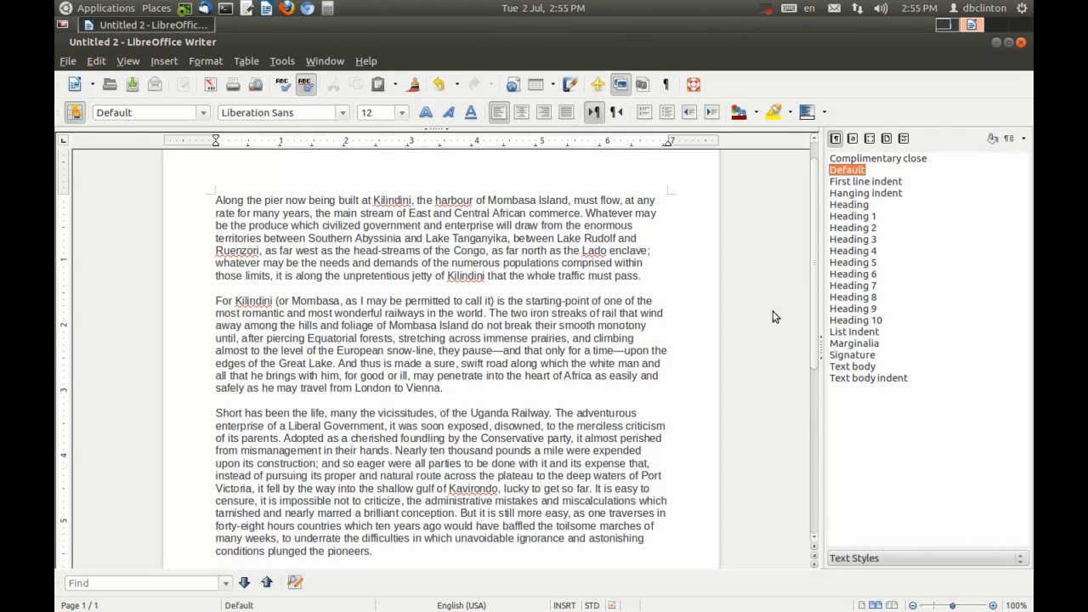
pyautogui.moveTo(939, 131); pyautogui.dragTo(685, 244)
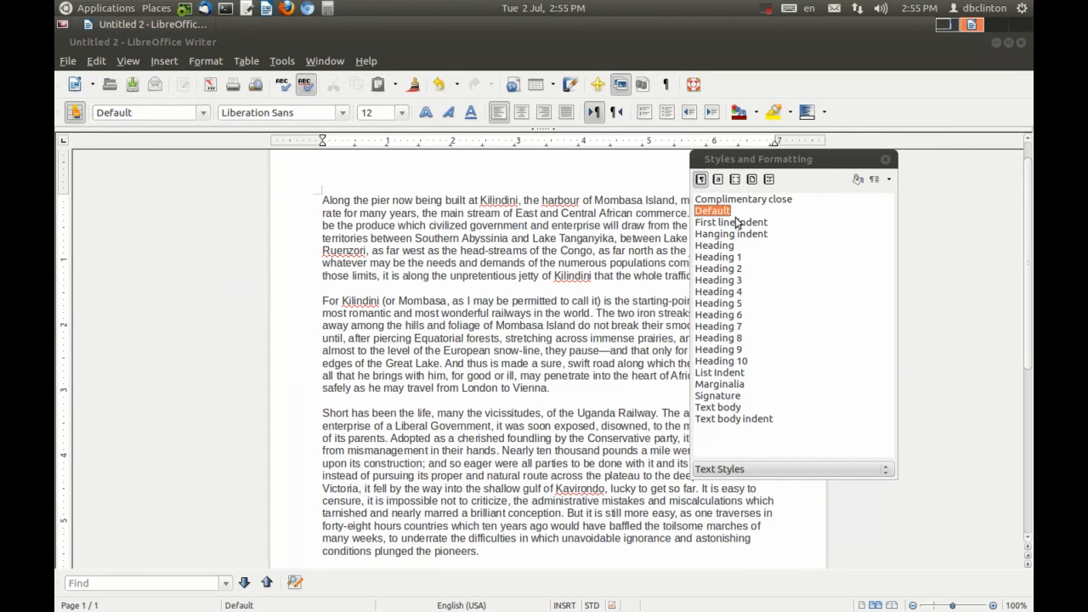
pyautogui.moveTo(810, 162); pyautogui.dragTo(1021, 196)
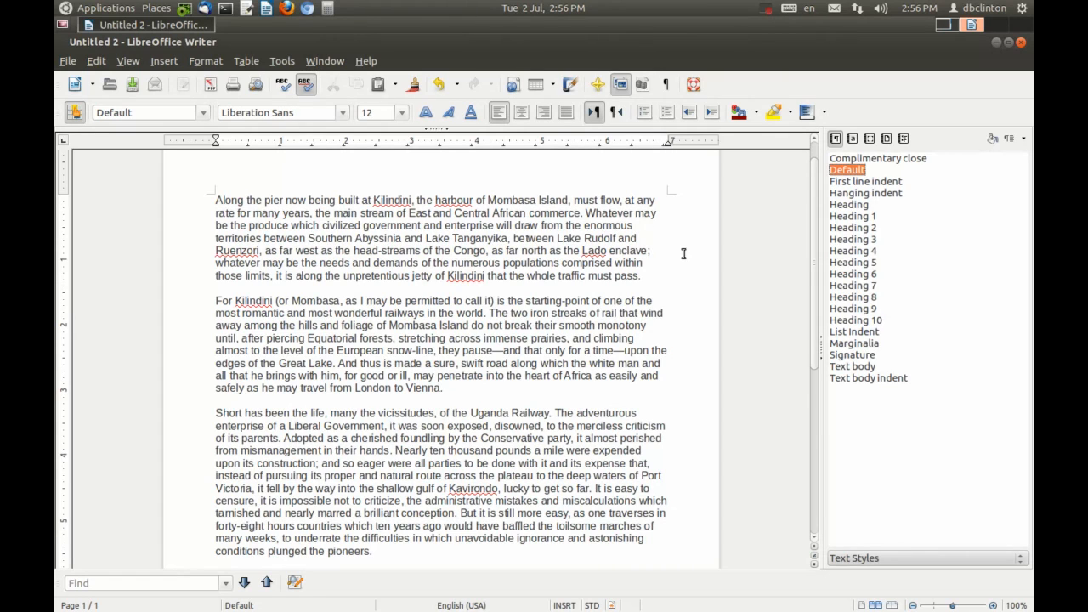
# View the fonts available for direct formatting of the first paragraph's last sentence, leaving the text as it is.
pyautogui.tripleClick(545, 253)
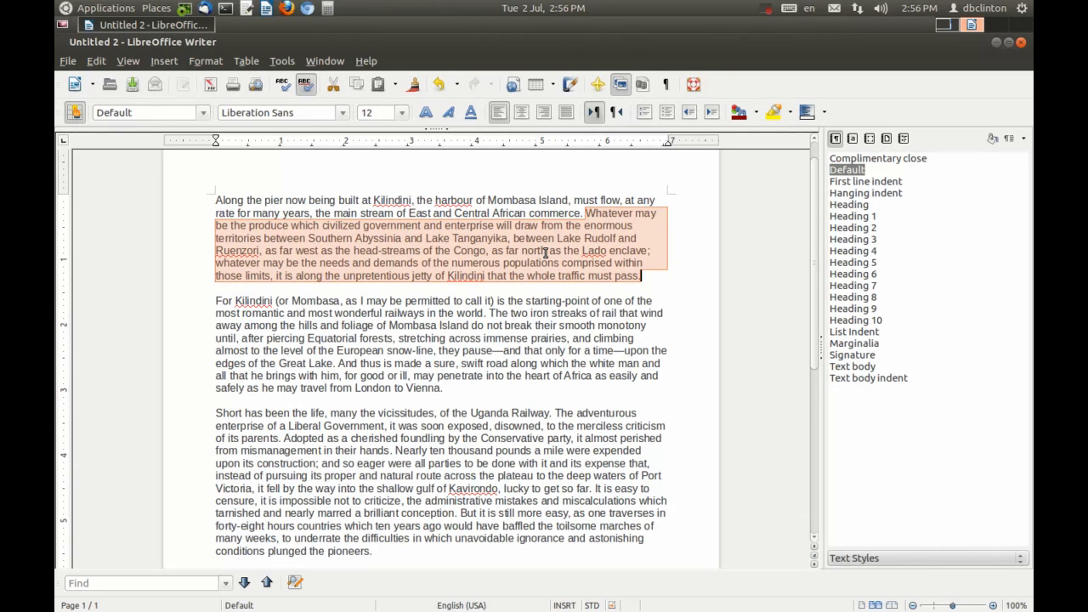
pyautogui.rightClick(545, 253)
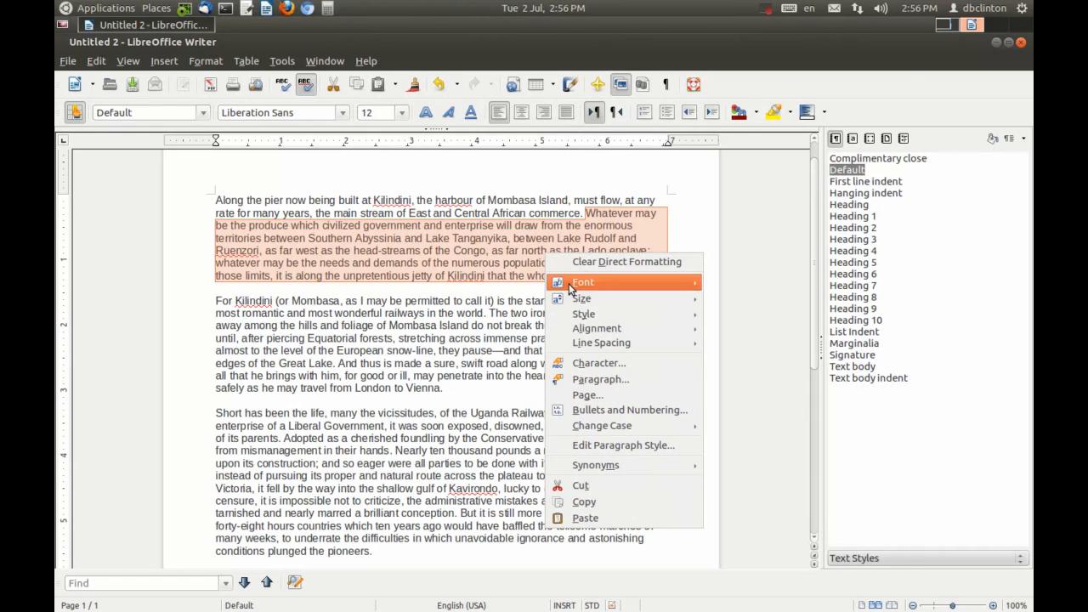
pyautogui.moveTo(575, 281)
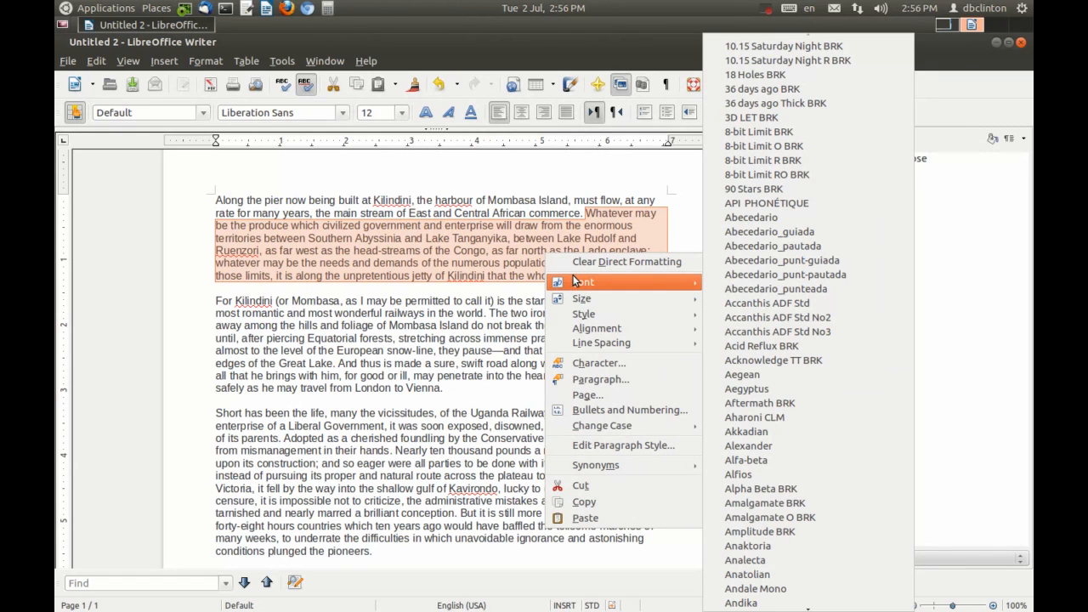
pyautogui.click(490, 267)
pyautogui.click(490, 267)
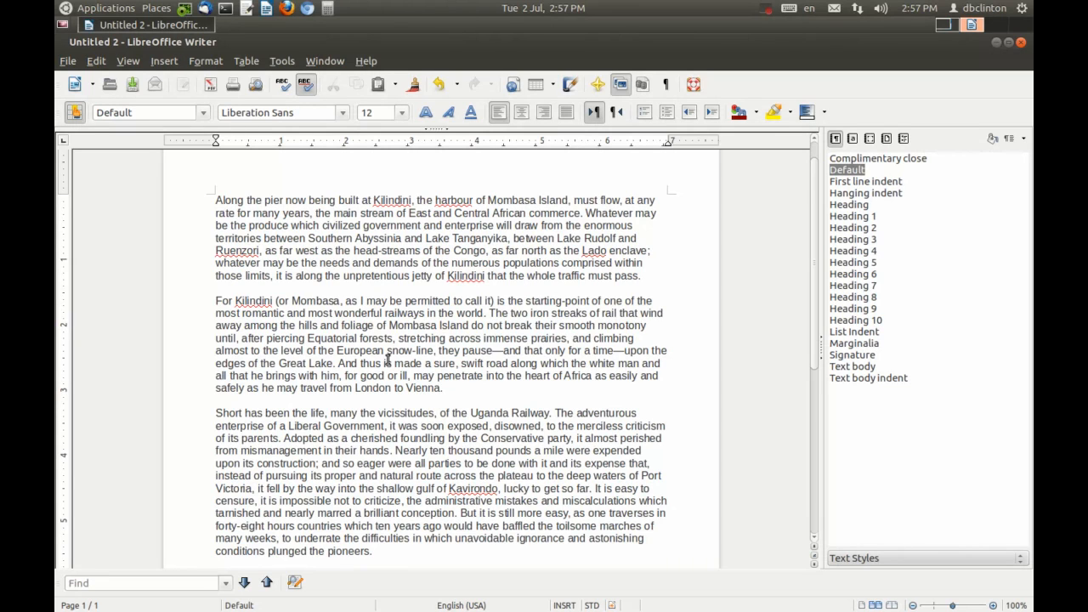
# Modify the Default paragraph style to use an 11 pt Western text font size.
pyautogui.click(848, 172)
pyautogui.rightClick(848, 176)
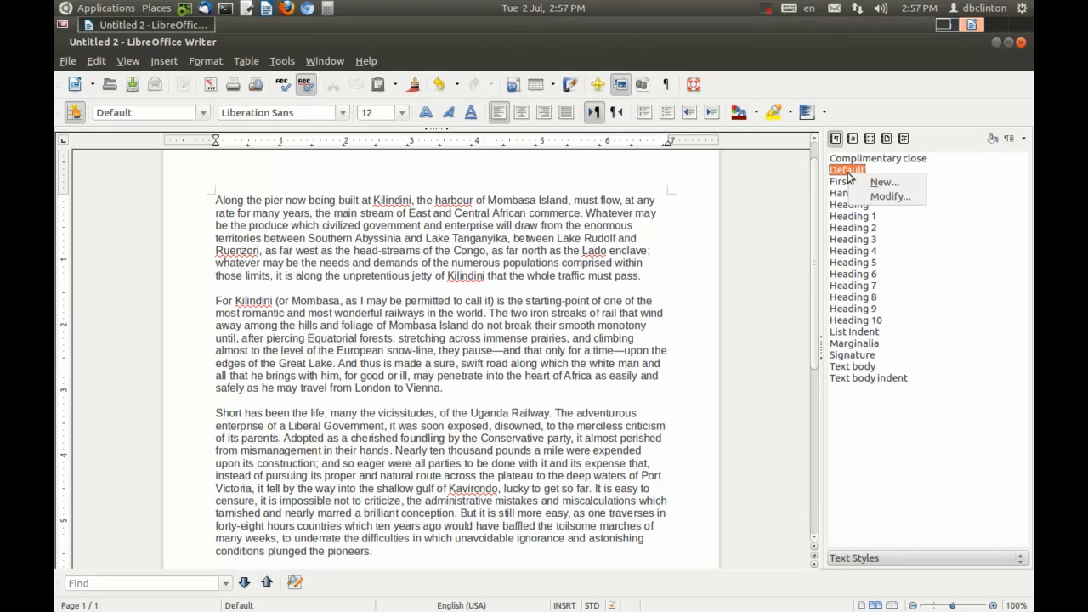
pyautogui.click(872, 196)
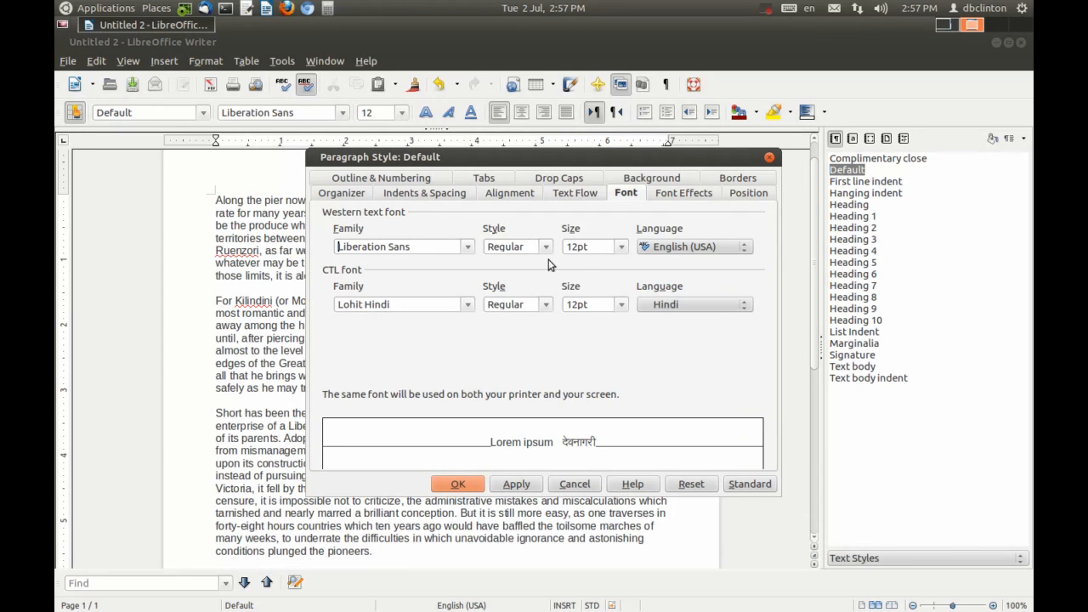
pyautogui.click(624, 247)
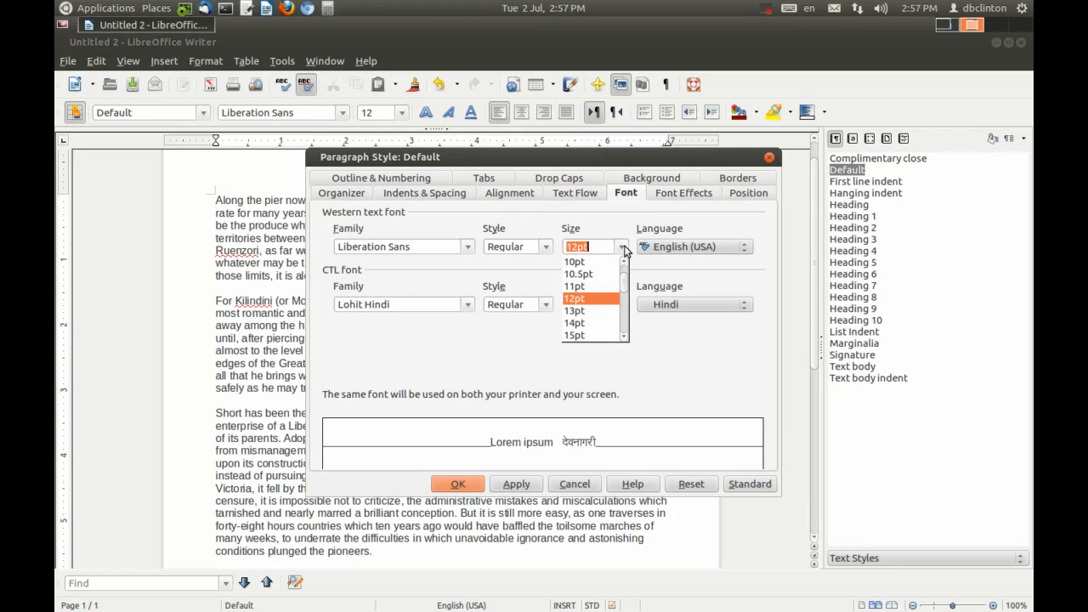
pyautogui.click(601, 287)
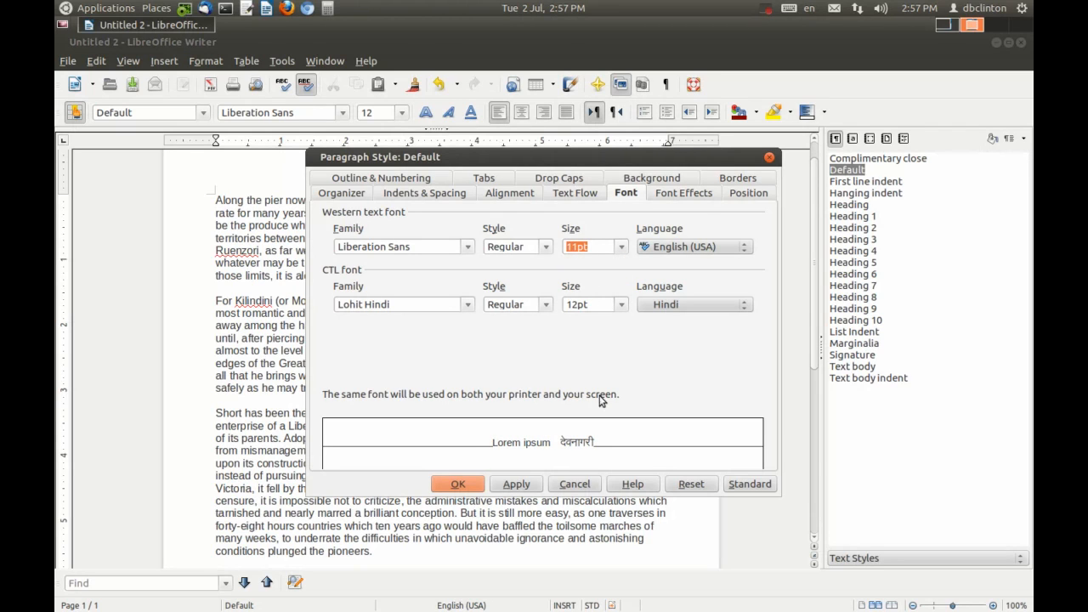
pyautogui.click(516, 484)
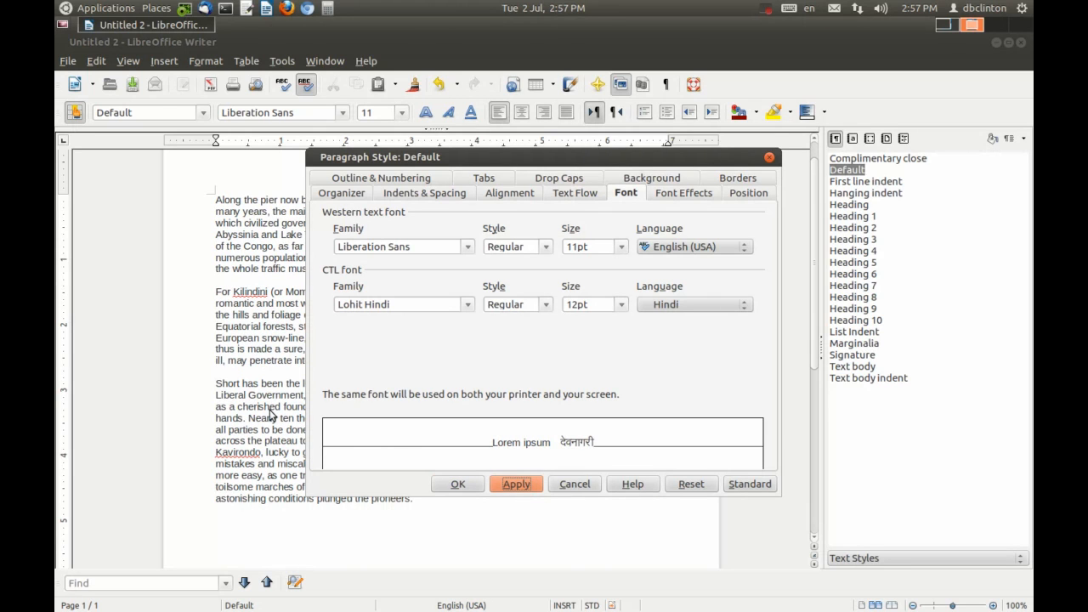
pyautogui.click(480, 481)
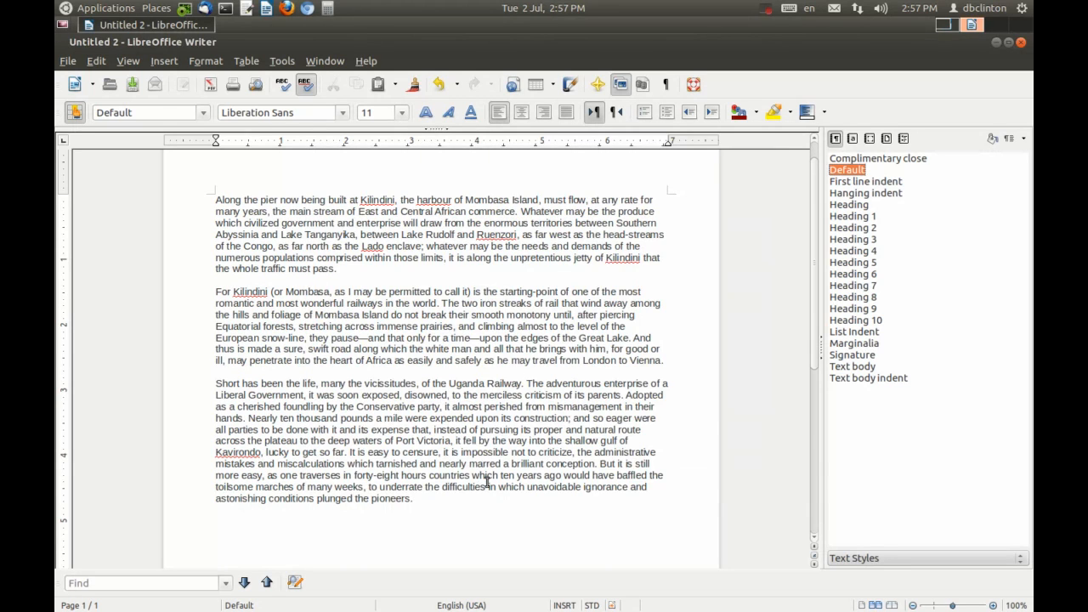
# Add a line reading "Heading" between the first and second paragraphs.
pyautogui.click(351, 272)
pyautogui.press('Return')
pyautogui.write('H')
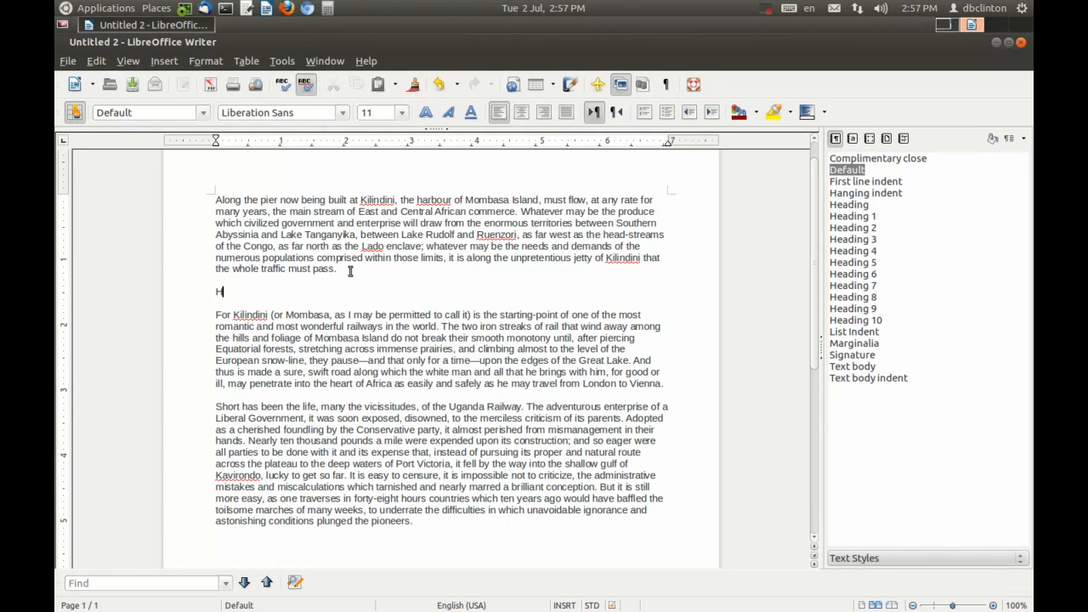
pyautogui.write('eading')
# Apply the Heading 1 paragraph style to the new "Heading" line.
pyautogui.doubleClick(239, 292)
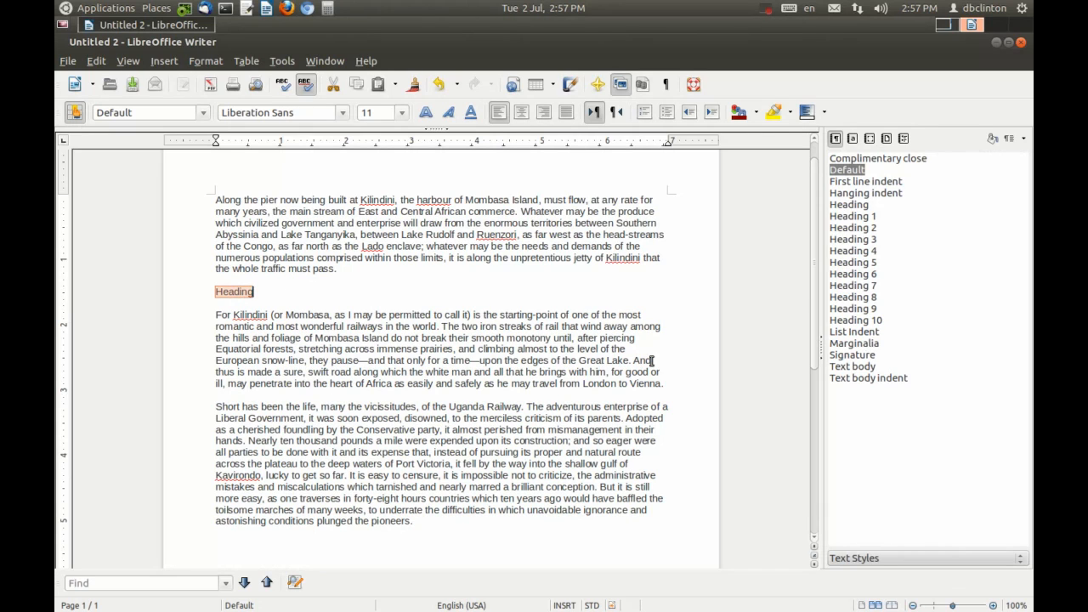
pyautogui.click(860, 220)
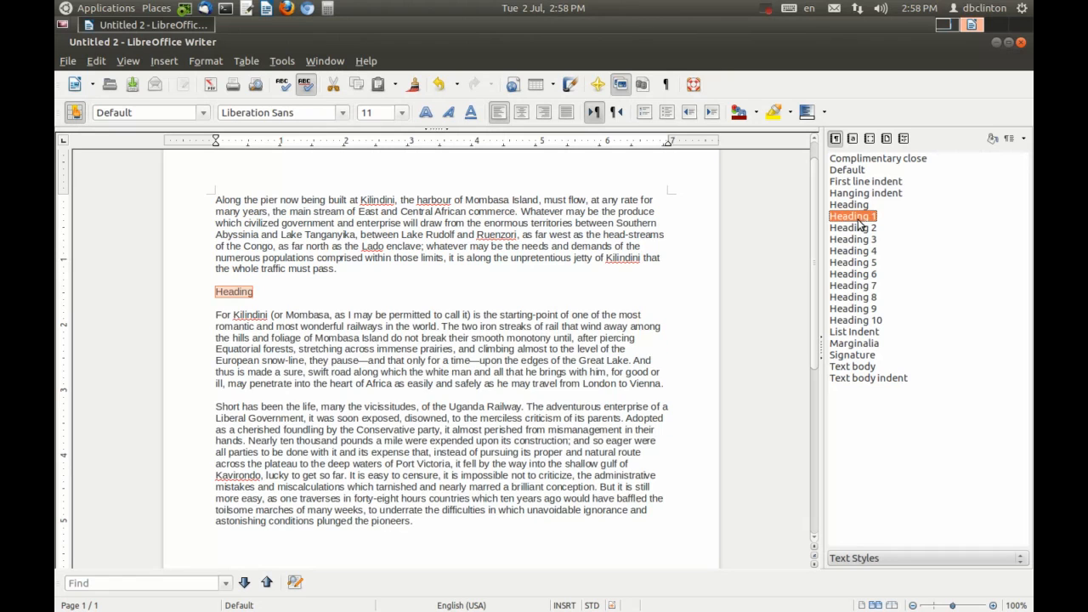
pyautogui.doubleClick(861, 221)
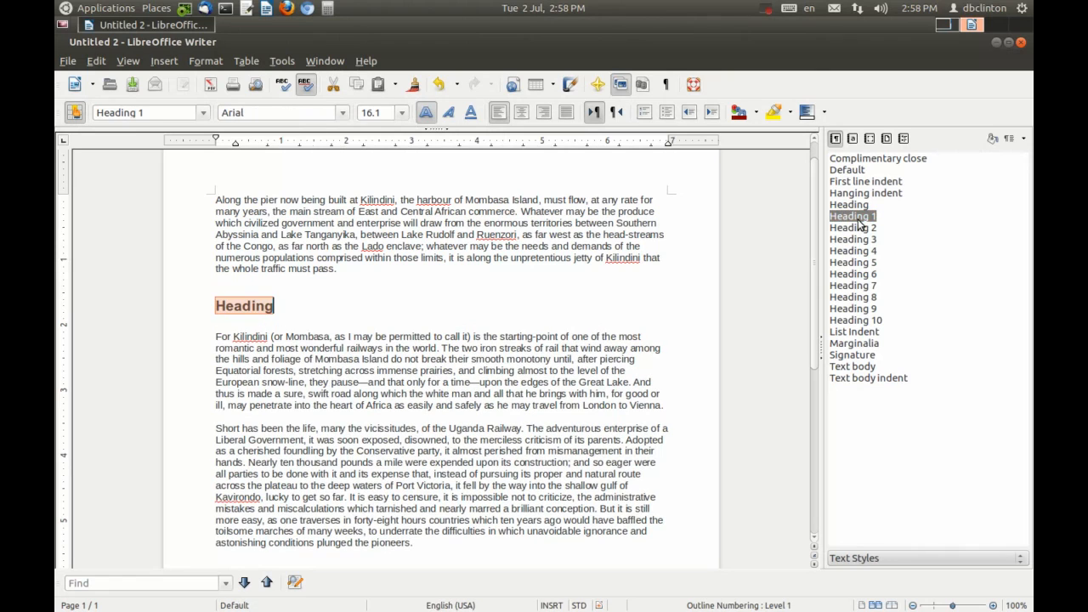
pyautogui.click(318, 325)
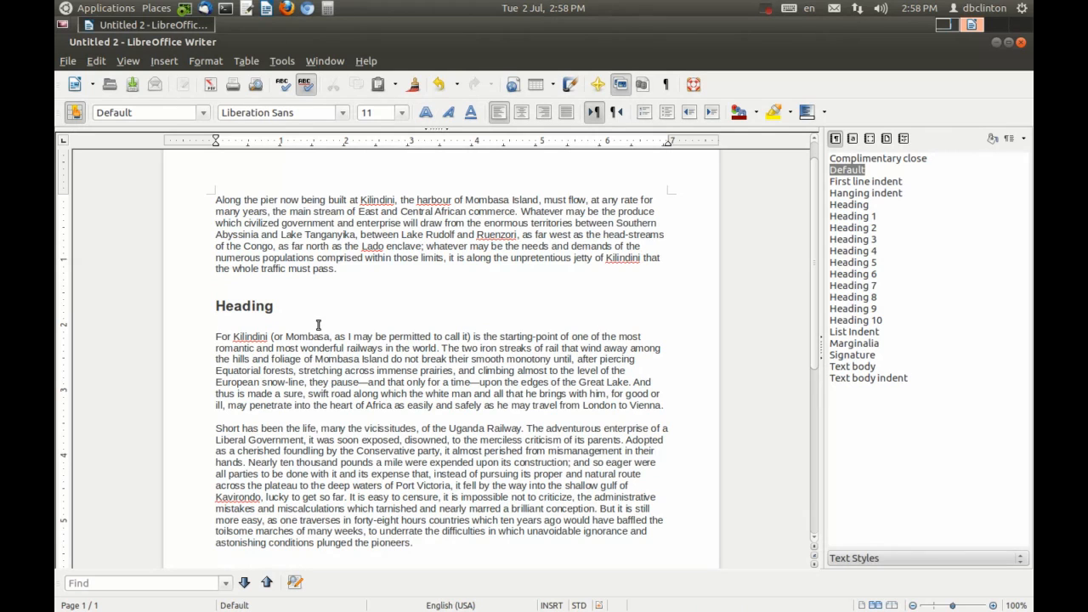
# Examine the font settings of the Heading 1 paragraph style without changing them.
pyautogui.rightClick(862, 217)
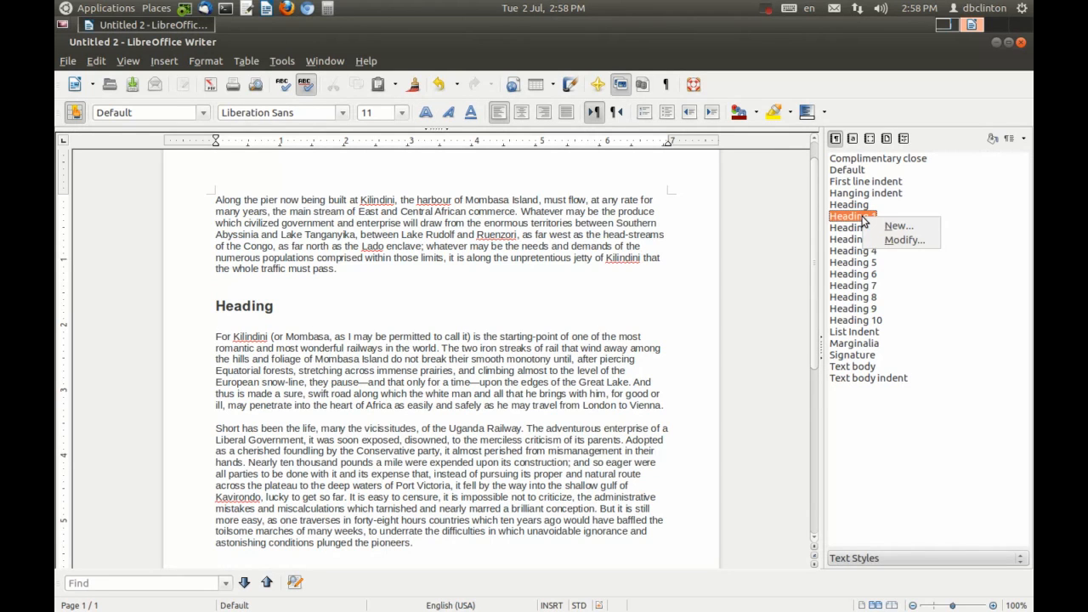
pyautogui.click(887, 239)
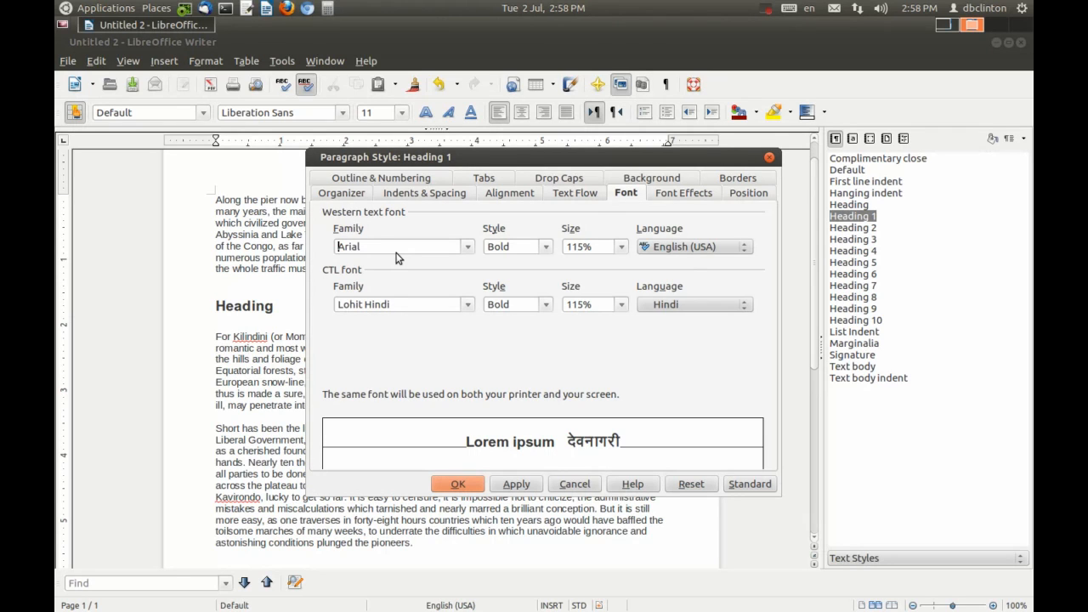
pyautogui.click(568, 485)
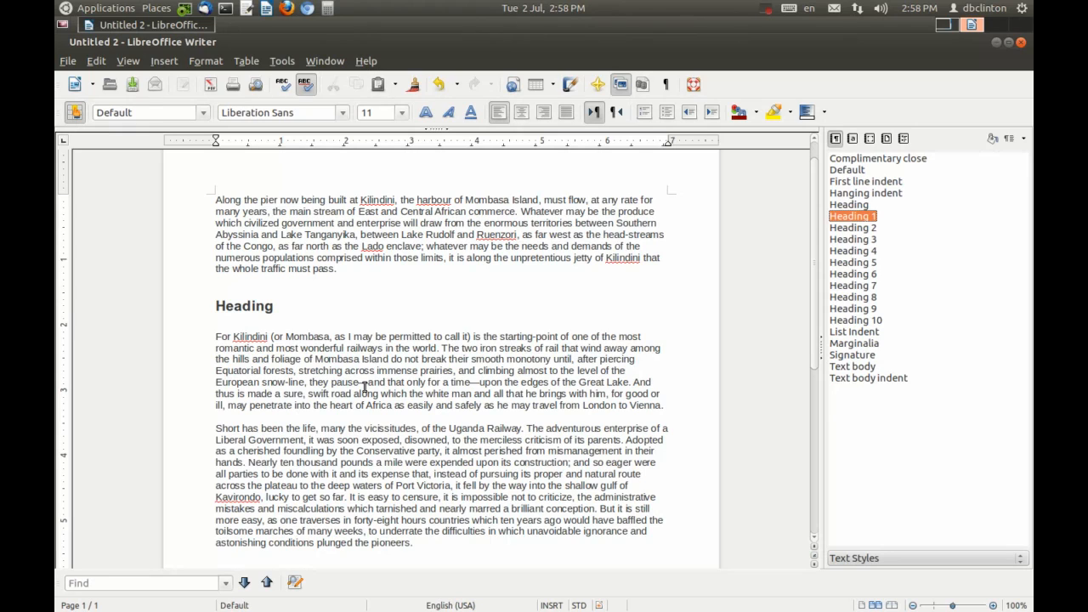
# Modify the Default paragraph style to use a 10 pt Western text font size.
pyautogui.click(368, 384)
pyautogui.rightClick(845, 173)
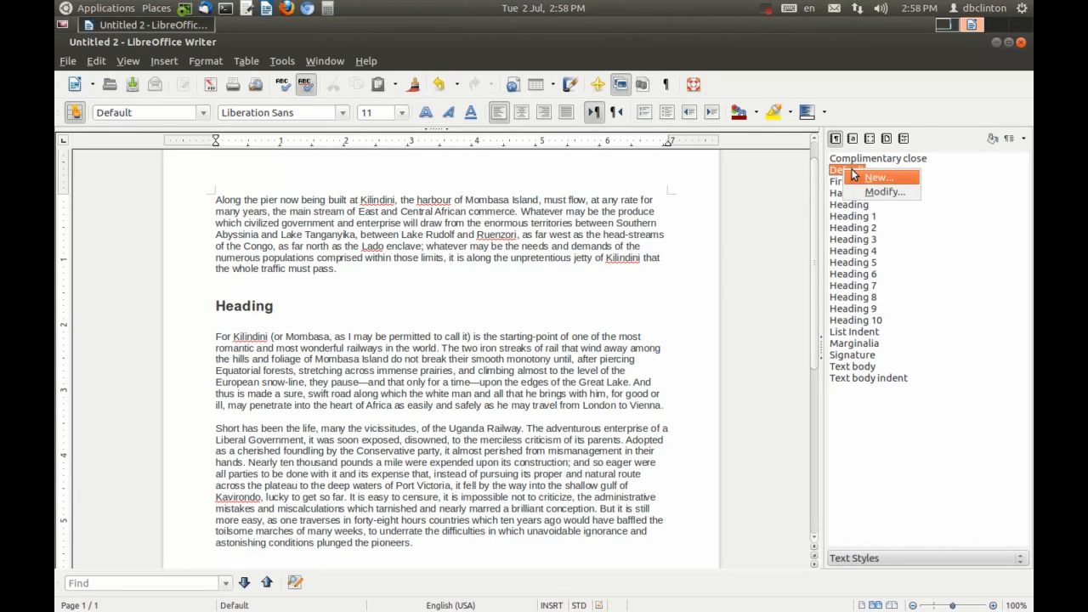
pyautogui.click(871, 192)
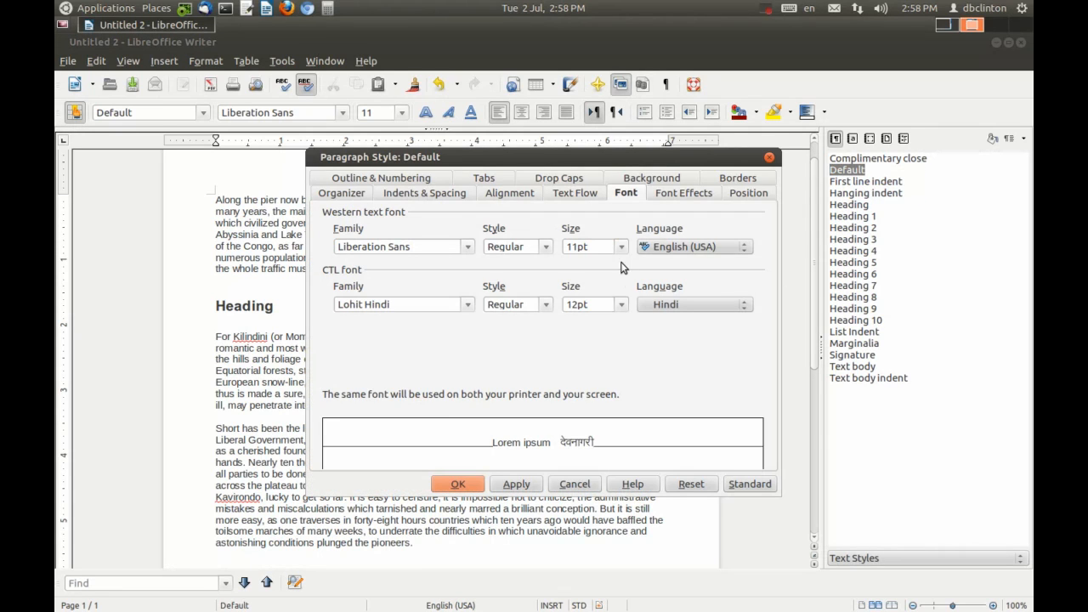
pyautogui.click(621, 247)
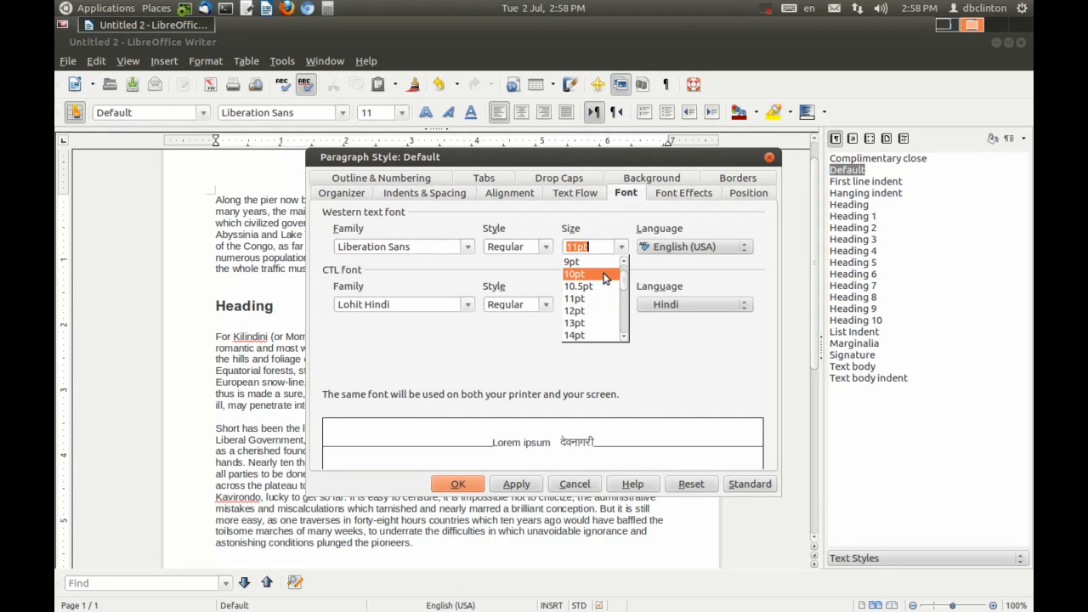
pyautogui.click(605, 275)
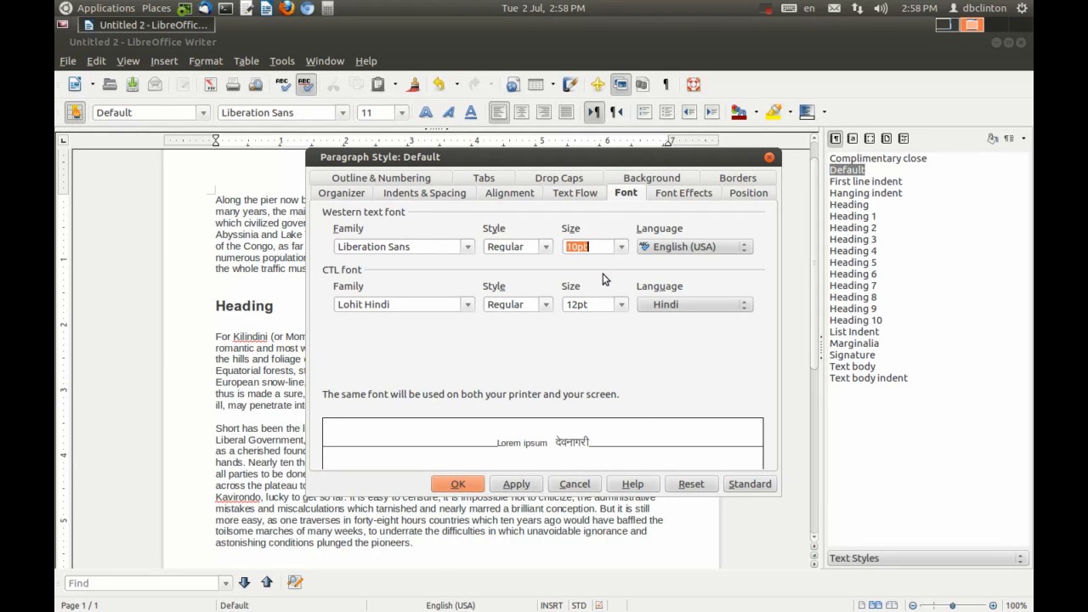
pyautogui.click(525, 488)
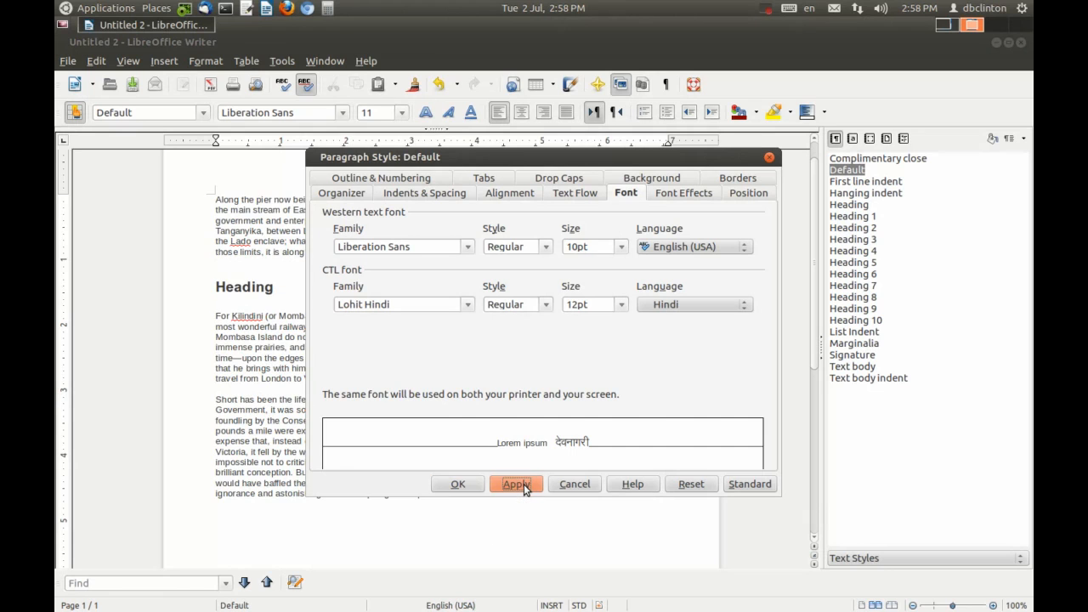
pyautogui.click(457, 482)
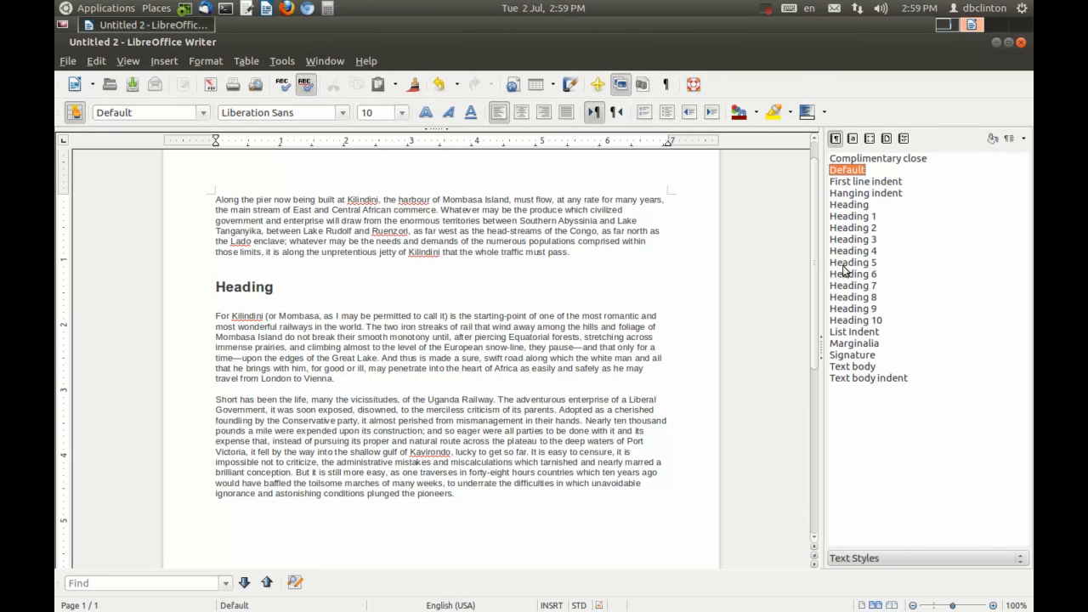
# Open the Right Page page style for modification and examine its organizer details, paper format and margins.
pyautogui.click(886, 137)
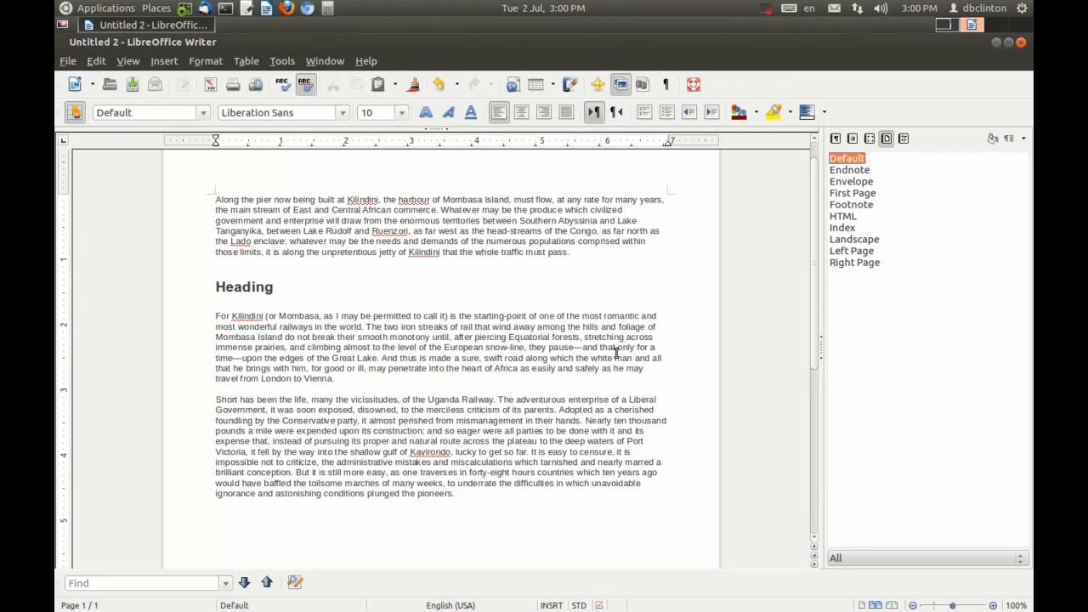
pyautogui.click(857, 264)
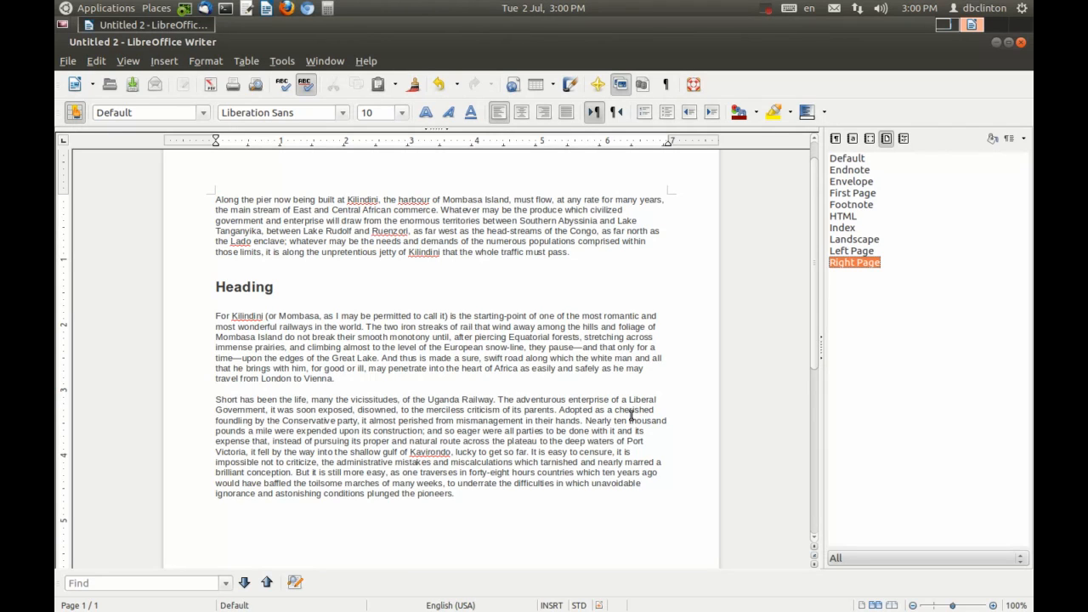
pyautogui.rightClick(844, 267)
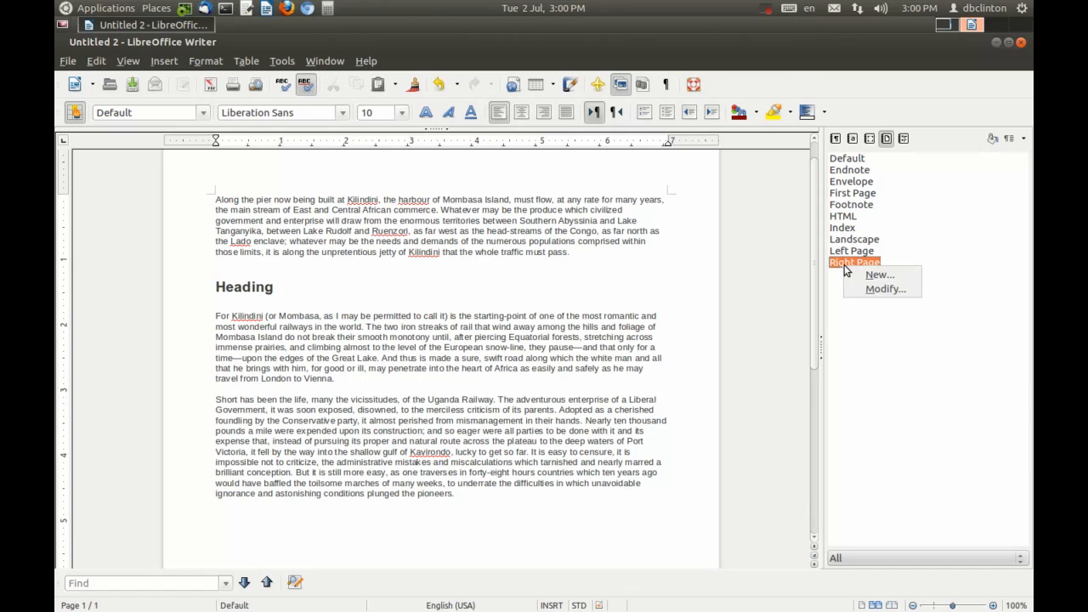
pyautogui.click(887, 290)
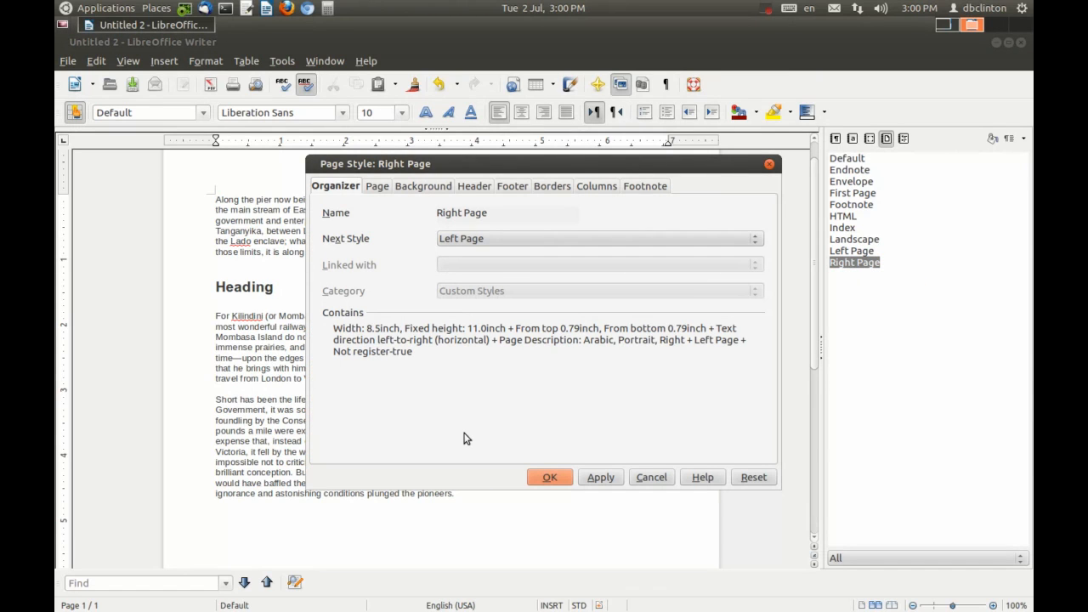
pyautogui.click(379, 185)
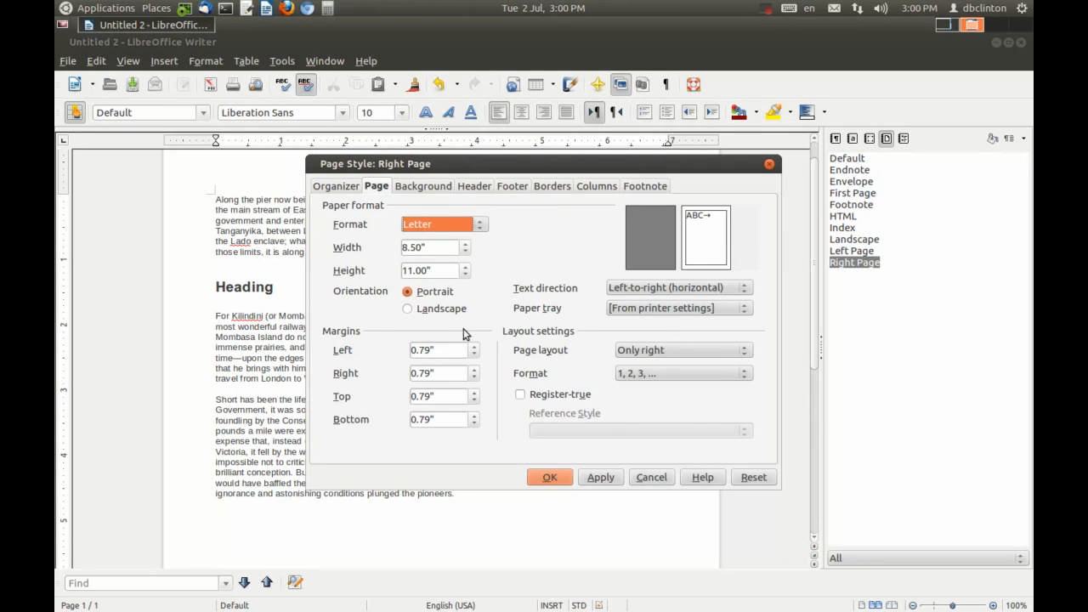
pyautogui.click(341, 189)
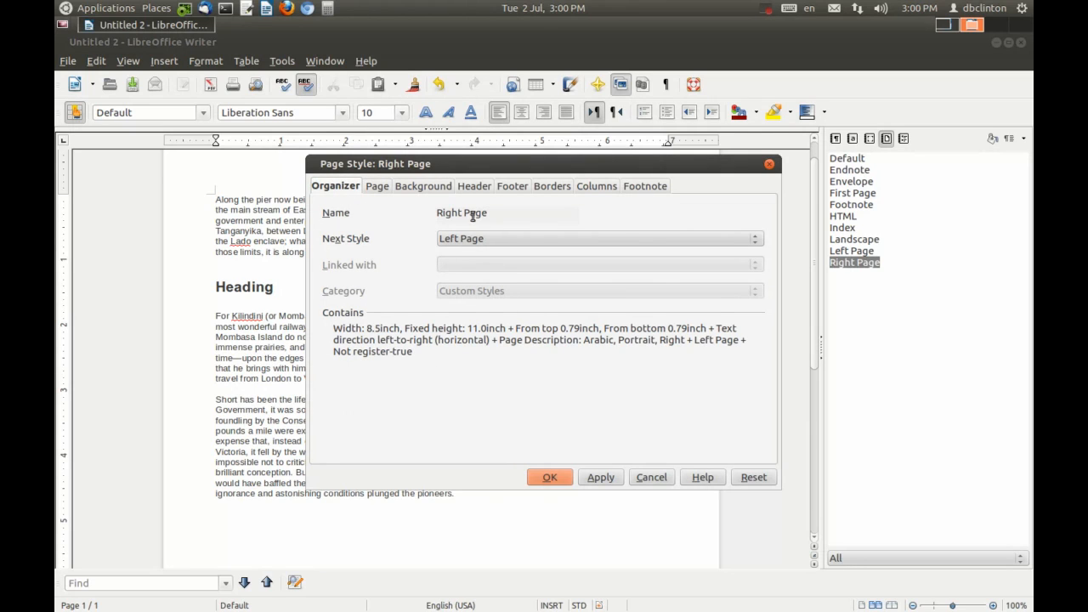
# Examine the header and footer settings of the Right Page style, switching each one on and off again.
pyautogui.click(472, 187)
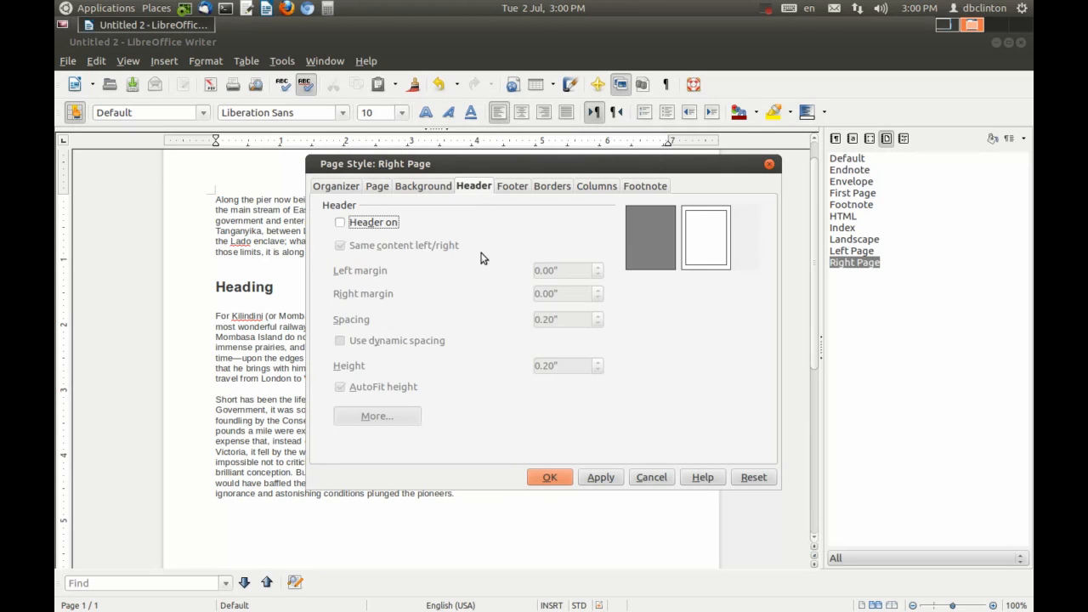
pyautogui.click(344, 224)
pyautogui.click(340, 223)
pyautogui.click(513, 187)
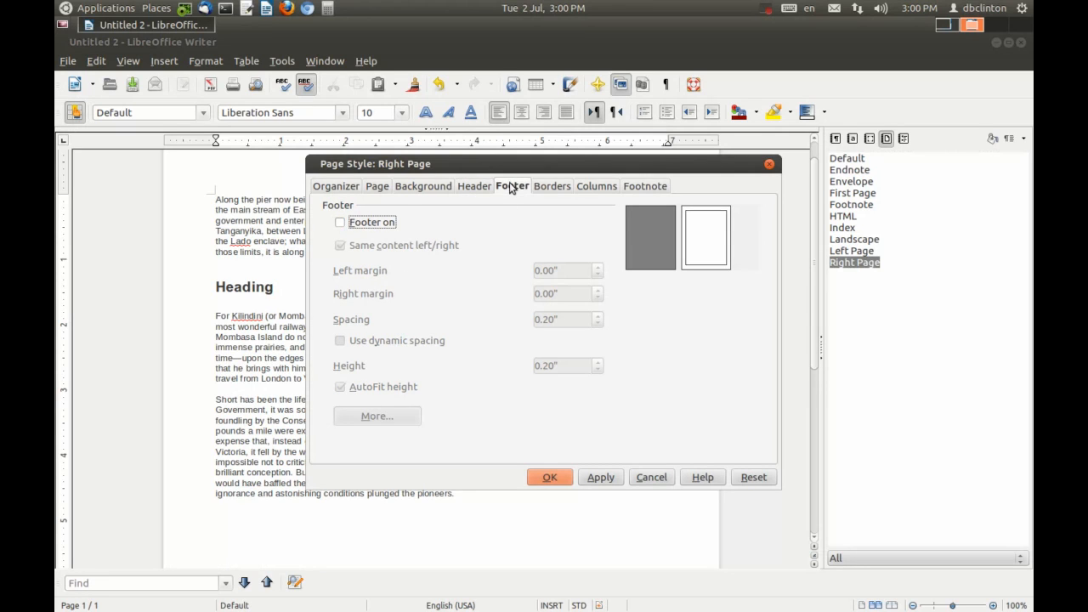
pyautogui.click(342, 224)
pyautogui.click(341, 224)
# Try Default as the next style of the Right Page style and discard the changes.
pyautogui.click(341, 187)
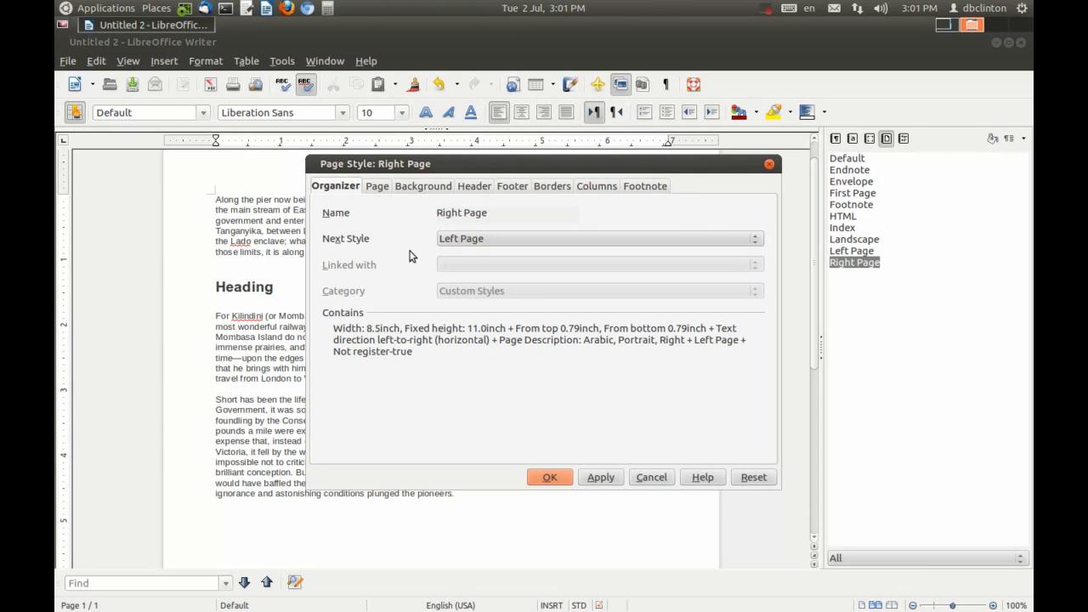
pyautogui.click(453, 242)
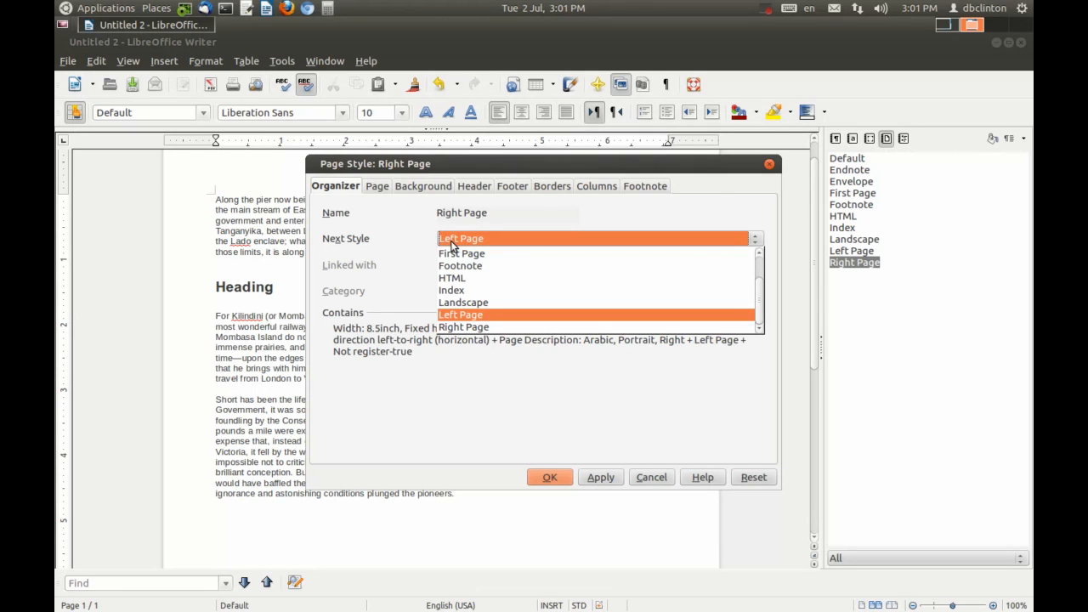
pyautogui.scroll(1, 478, 290)
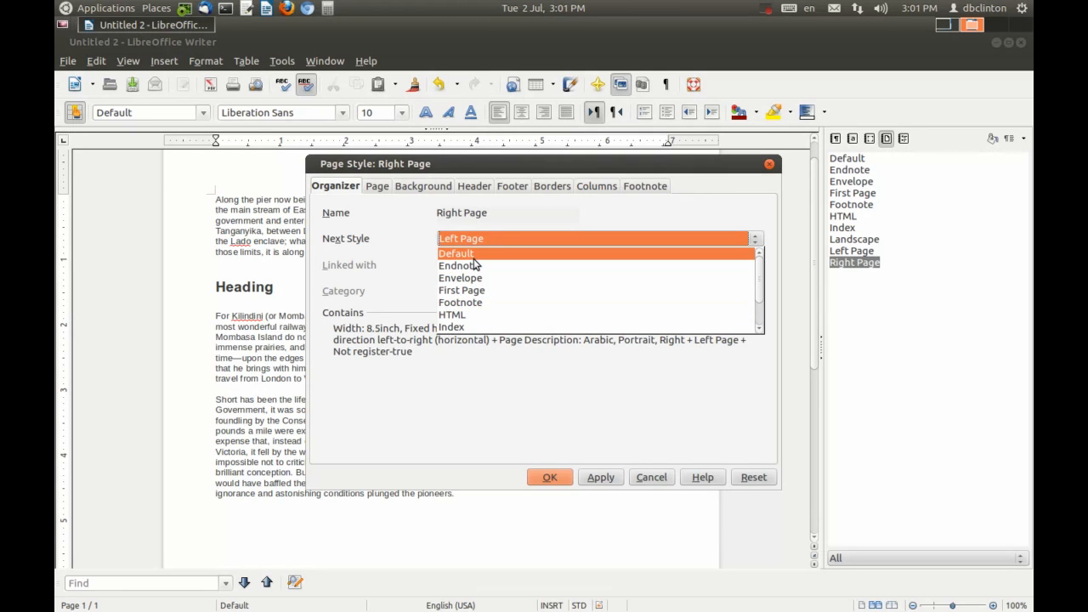
pyautogui.click(474, 257)
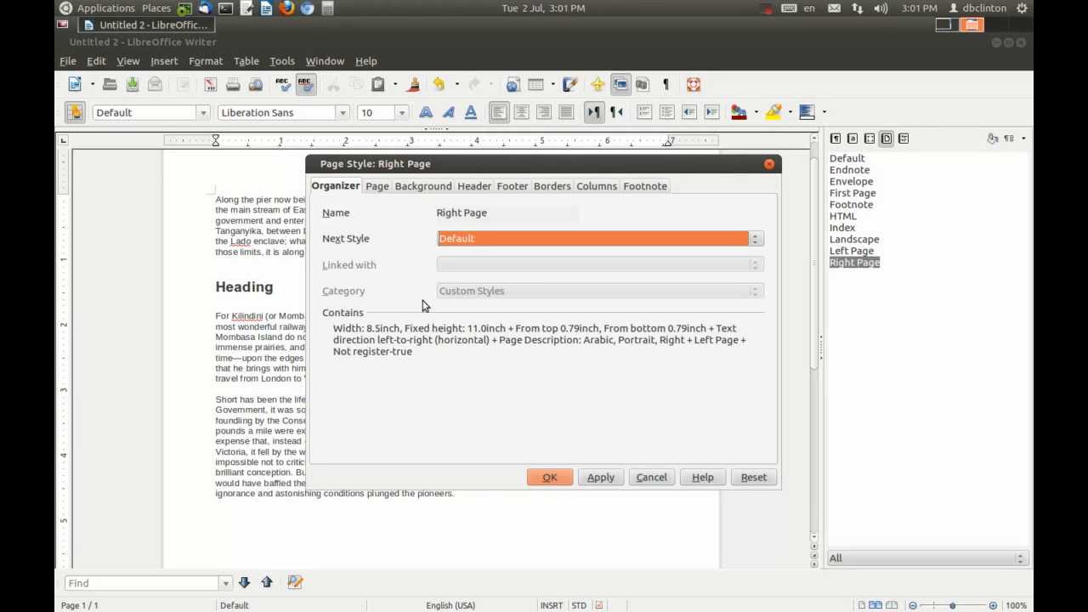
pyautogui.click(649, 481)
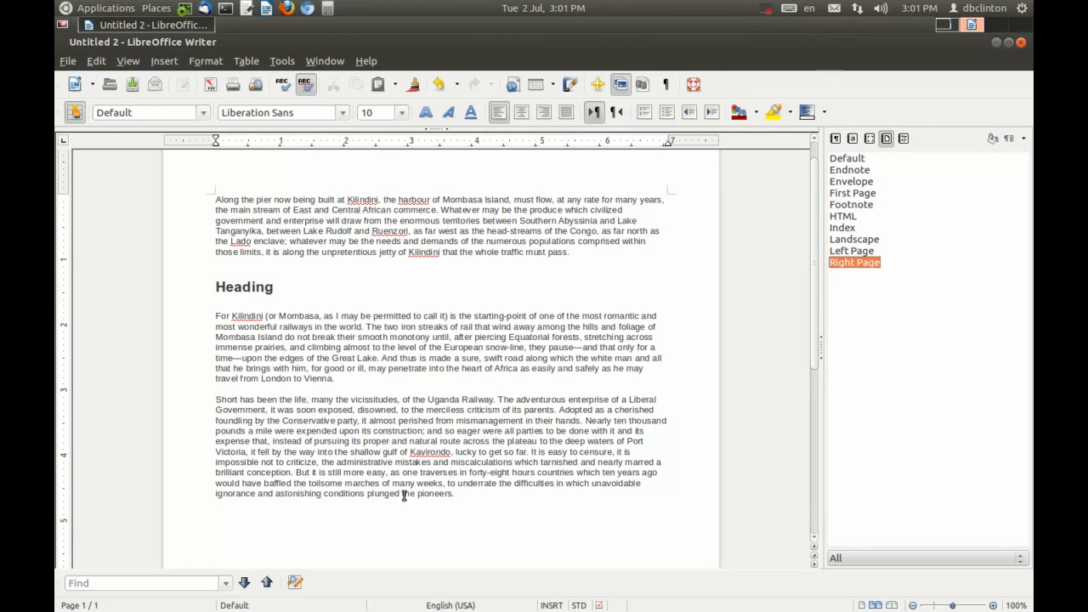
# Insert a page break after the last paragraph to start a second page.
pyautogui.click(498, 509)
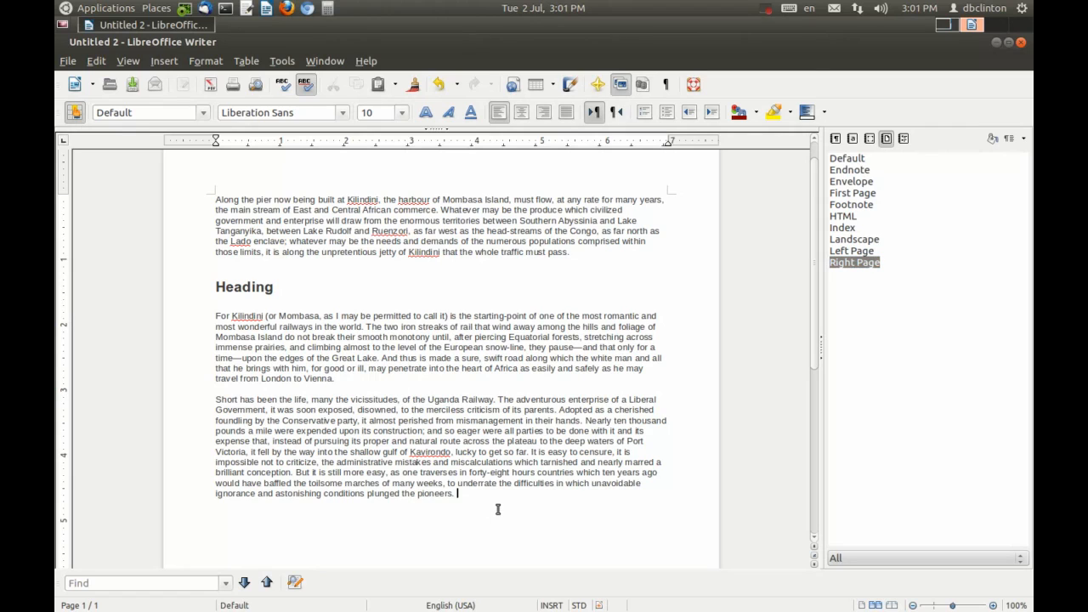
pyautogui.hotkey('ctrl', 'Return')
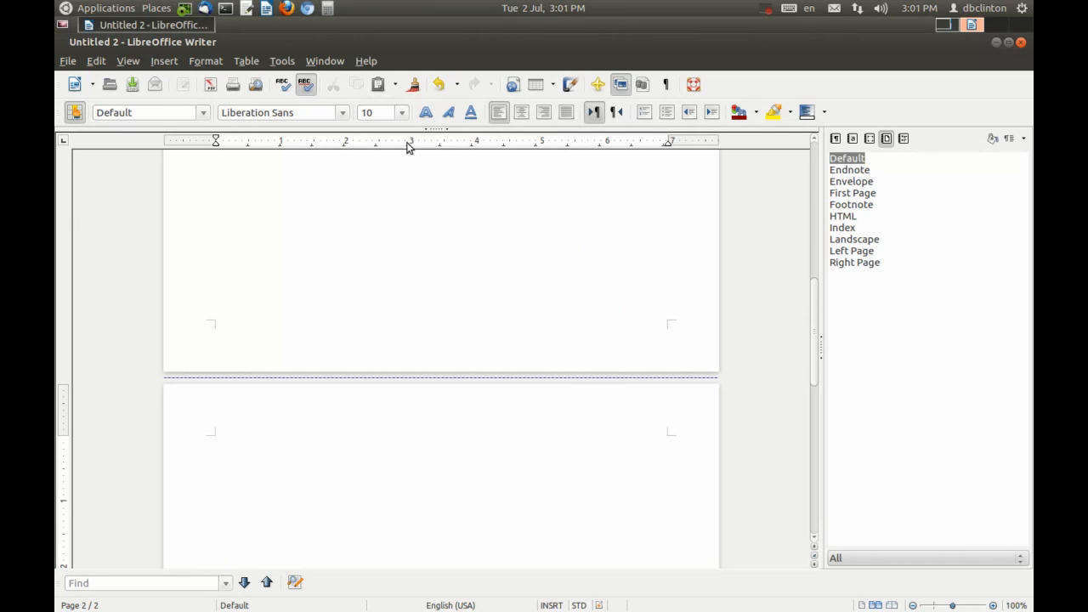
pyautogui.scroll(-6, 433, 350)
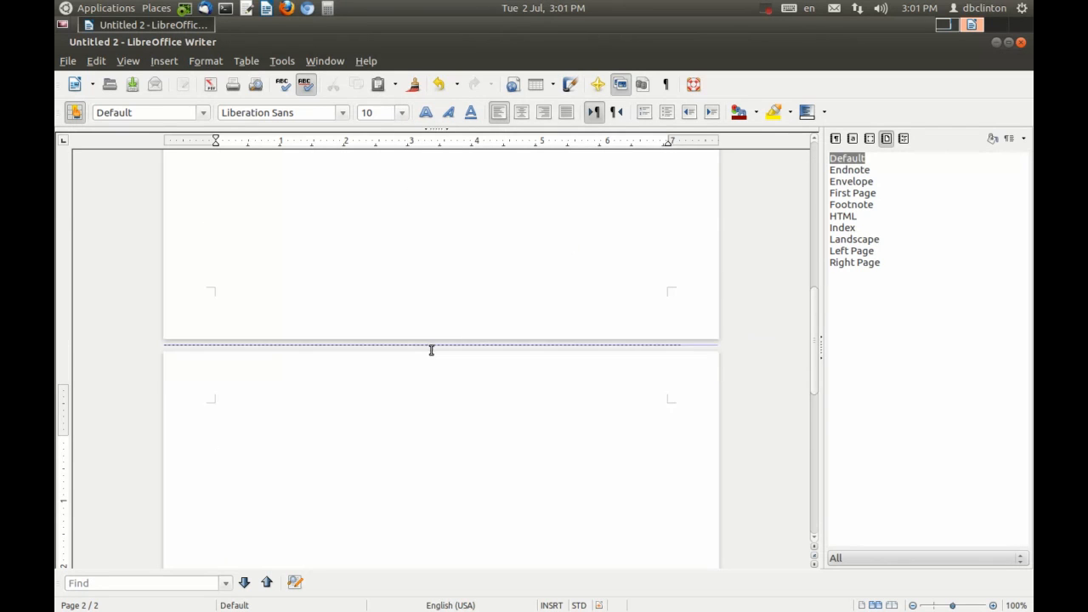
pyautogui.scroll(-1, 433, 351)
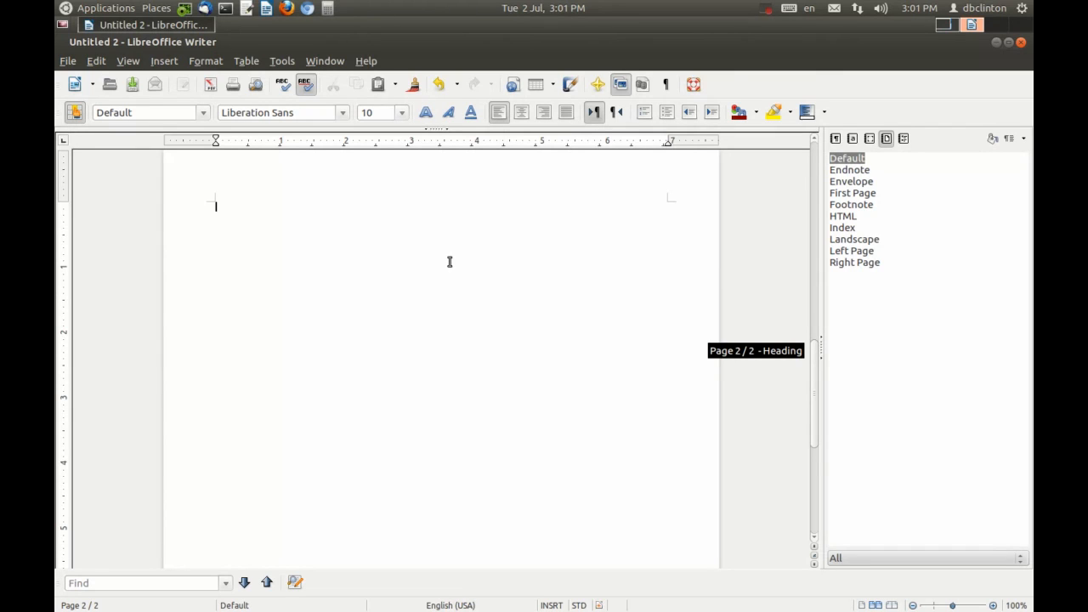
# Set the font size to 48 for the text at the start of page 2.
pyautogui.click(403, 112)
pyautogui.scroll(-6, 382, 158)
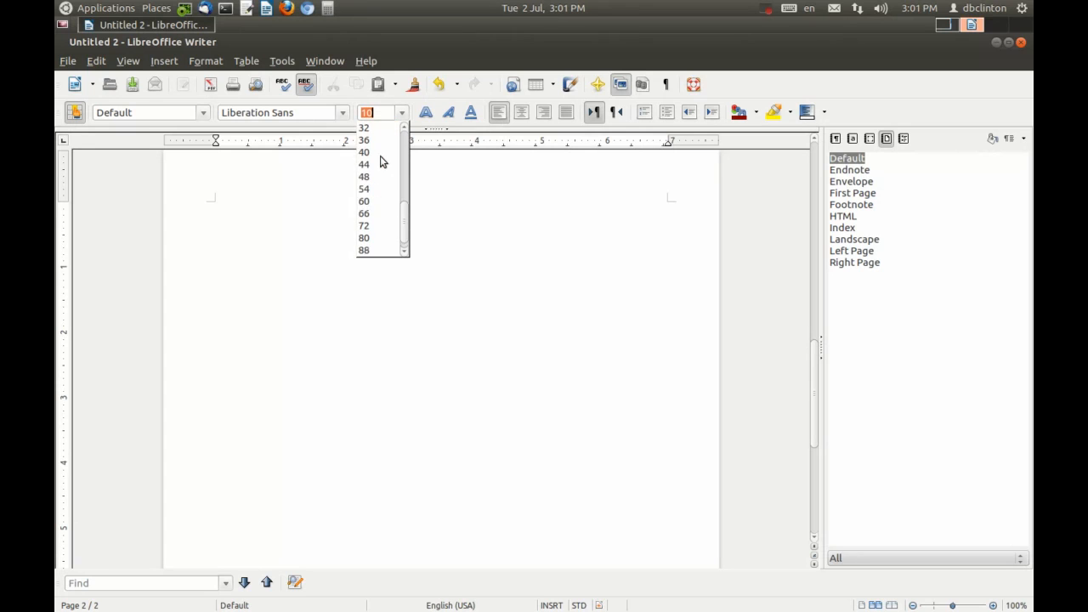
pyautogui.scroll(2, 381, 156)
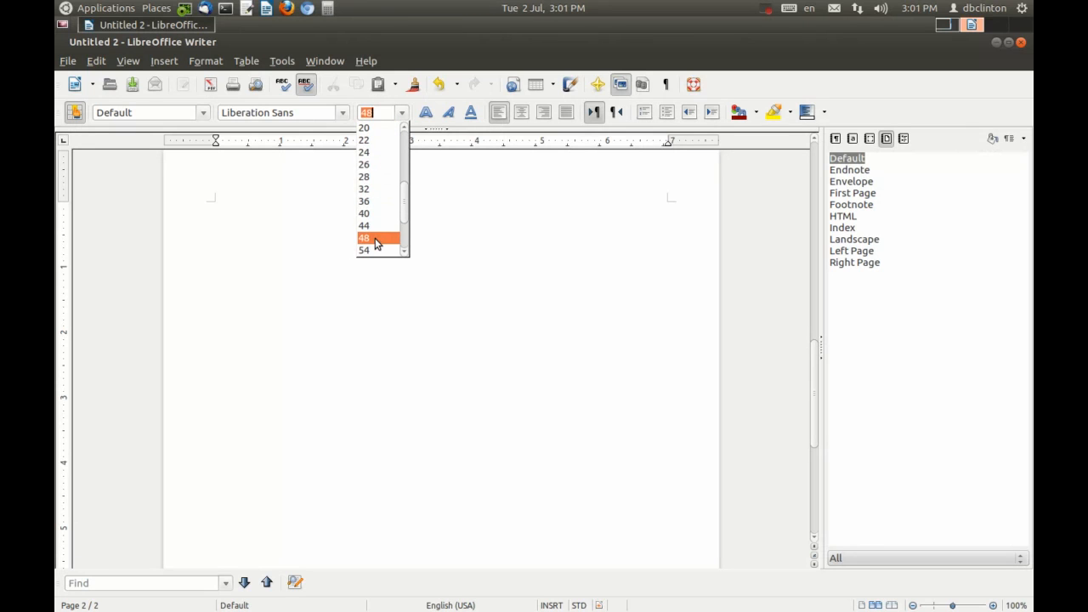
pyautogui.click(379, 239)
# Enter the sample text "AaBbCcDc" at the start of page 2.
pyautogui.write('Abb')
pyautogui.press('BackSpace')
pyautogui.write('B')
pyautogui.press('BackSpace')
pyautogui.press('BackSpace')
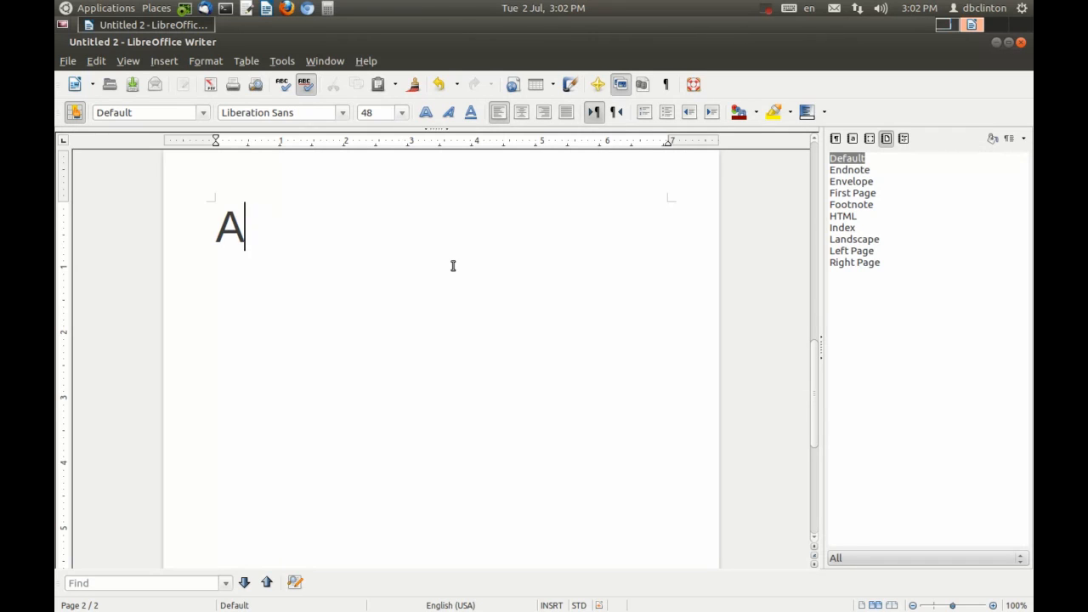
pyautogui.write('a')
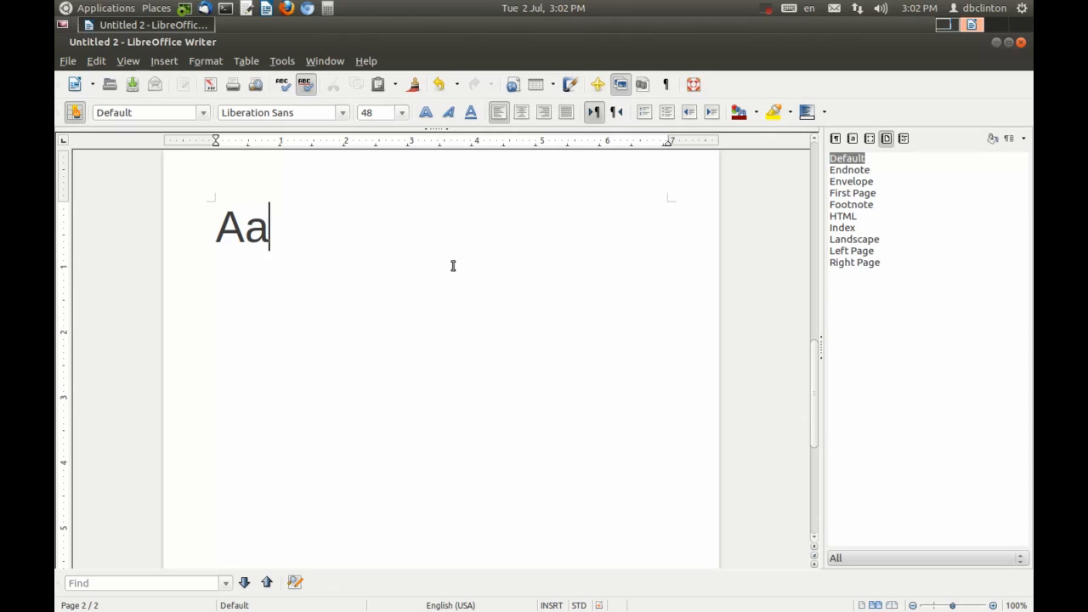
pyautogui.write('Ba')
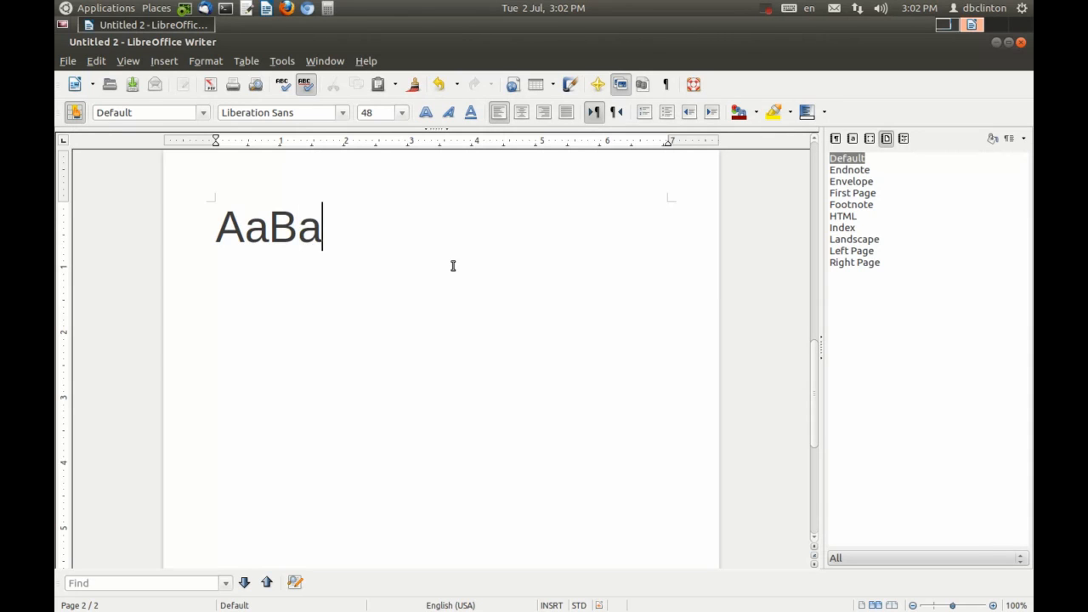
pyautogui.press('BackSpace')
pyautogui.write('bC')
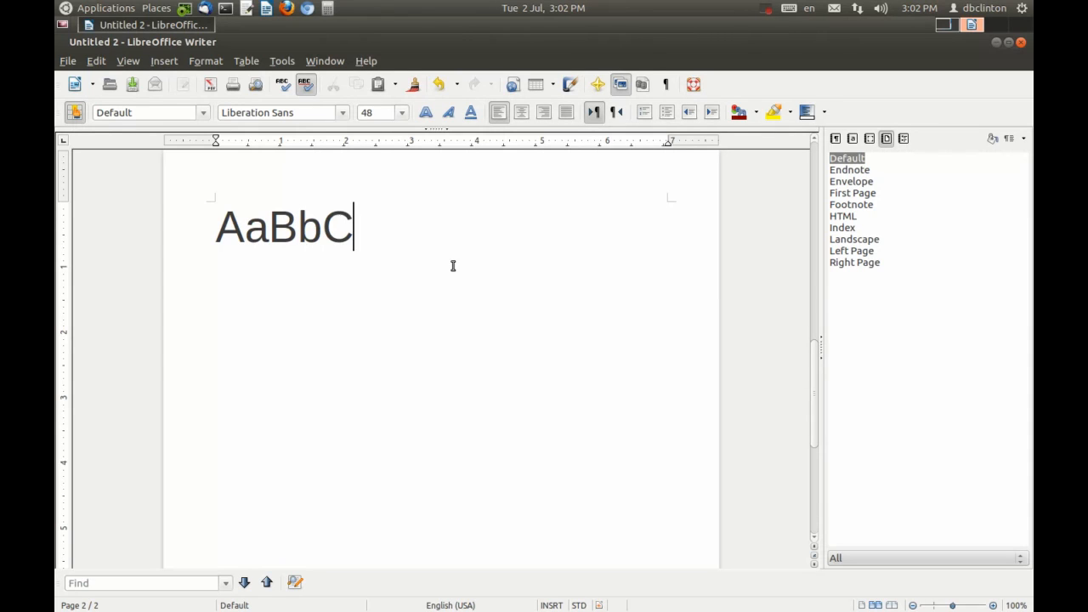
pyautogui.write('cDc')
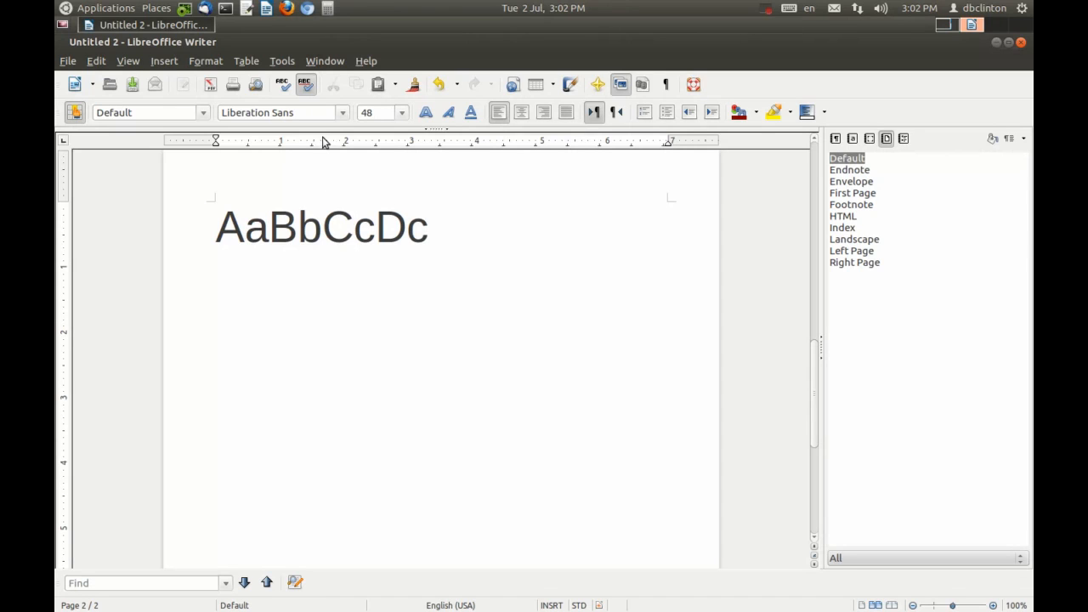
# Change the font of the "AaBbCcDc" sample text to Liberation Serif.
pyautogui.moveTo(319, 115); pyautogui.dragTo(221, 112)
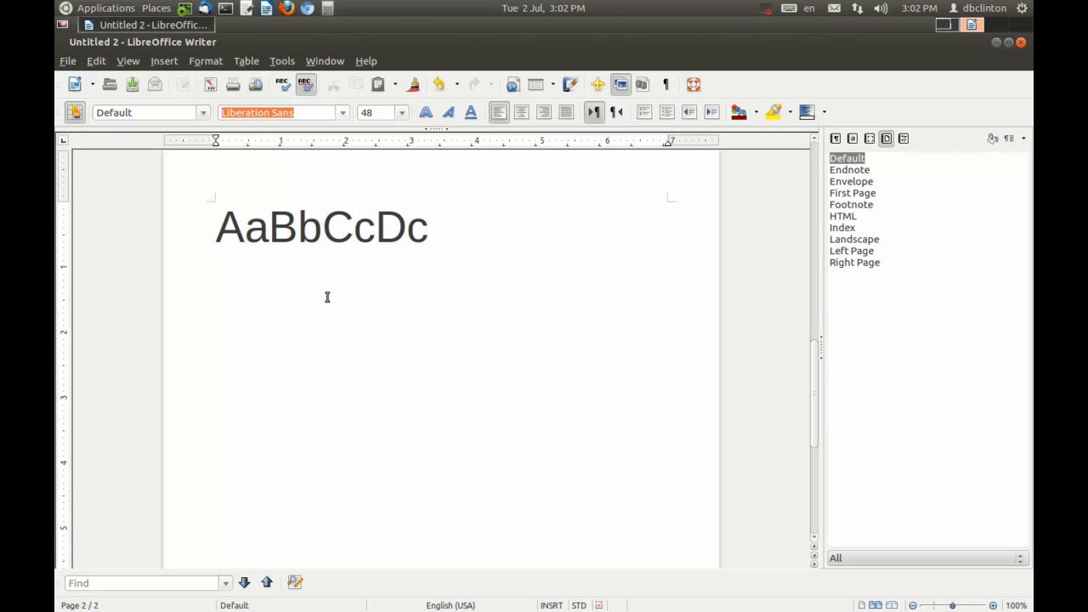
pyautogui.click(286, 242)
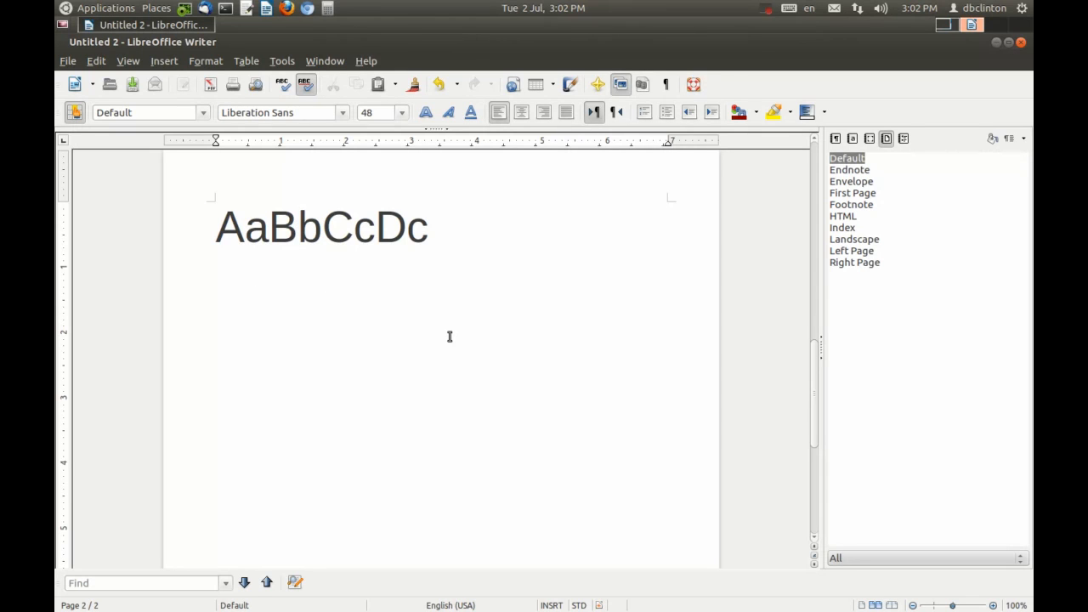
pyautogui.click(442, 228)
pyautogui.moveTo(323, 228); pyautogui.dragTo(218, 238)
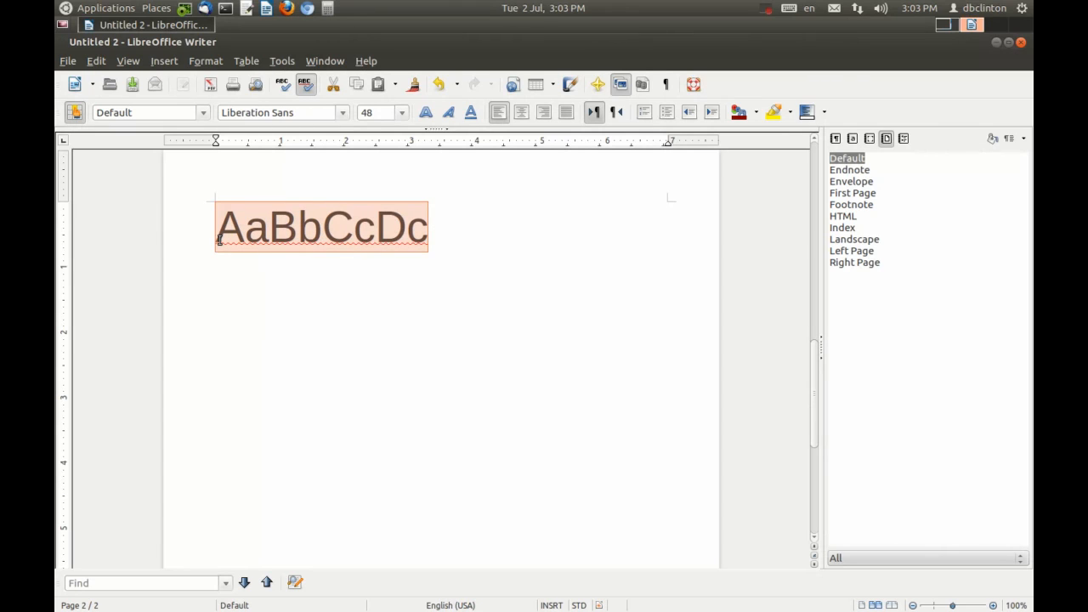
pyautogui.click(303, 113)
pyautogui.press('BackSpace')
pyautogui.press('BackSpace')
pyautogui.press('BackSpace')
pyautogui.press('BackSpace')
pyautogui.write('Serif')
pyautogui.press('Return')
pyautogui.click(450, 245)
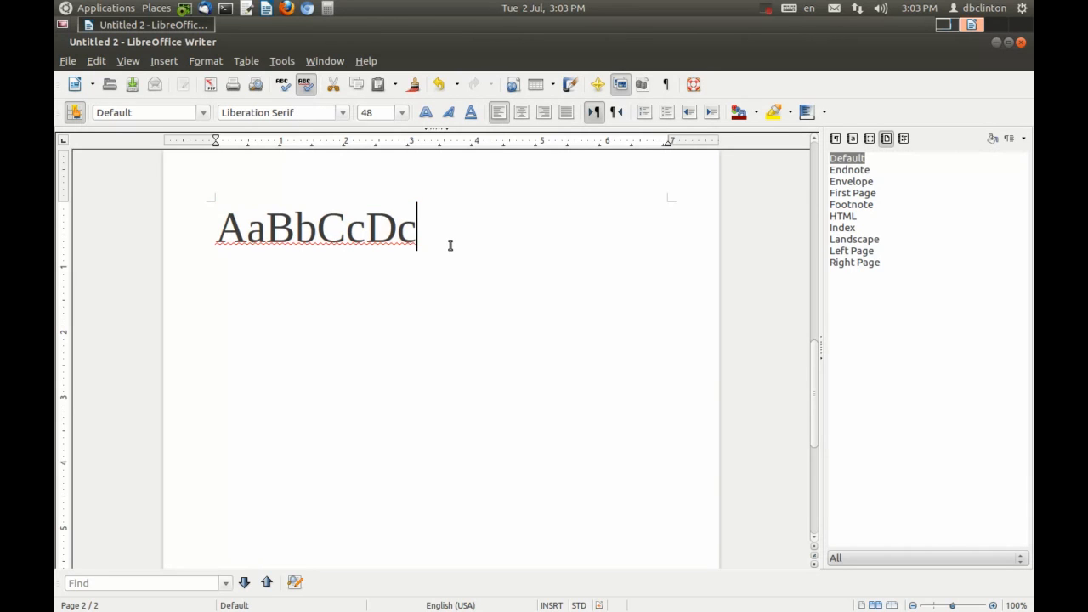